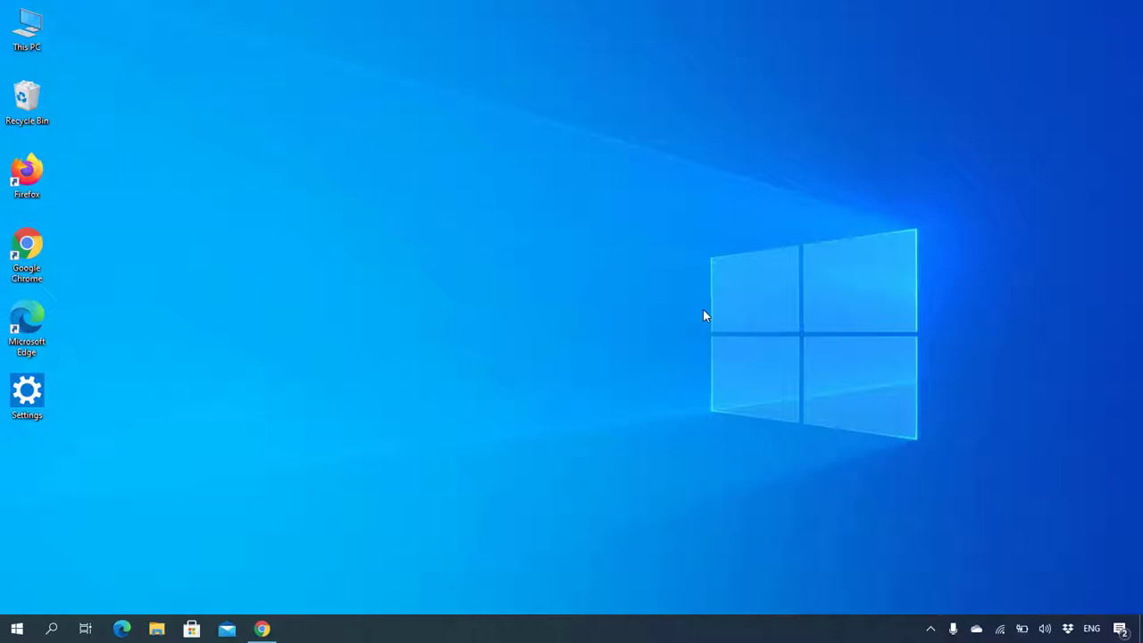
Google 'sewart' in Chrome and open the CNET Download page for SewArt
left_click(261, 629)
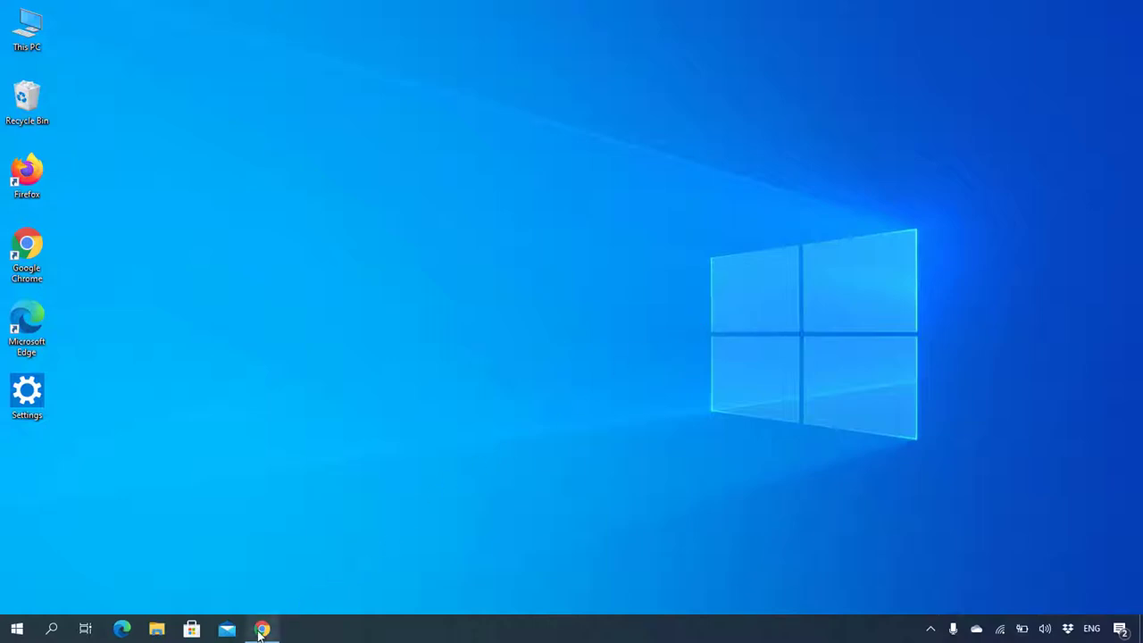
left_click(702, 46)
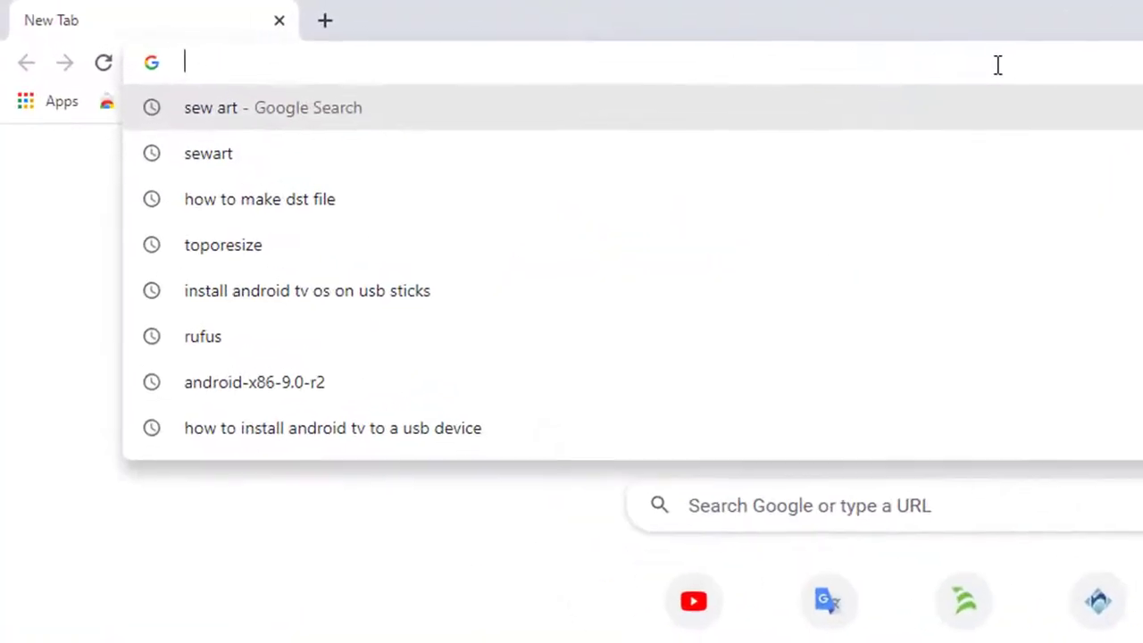
type("sewart")
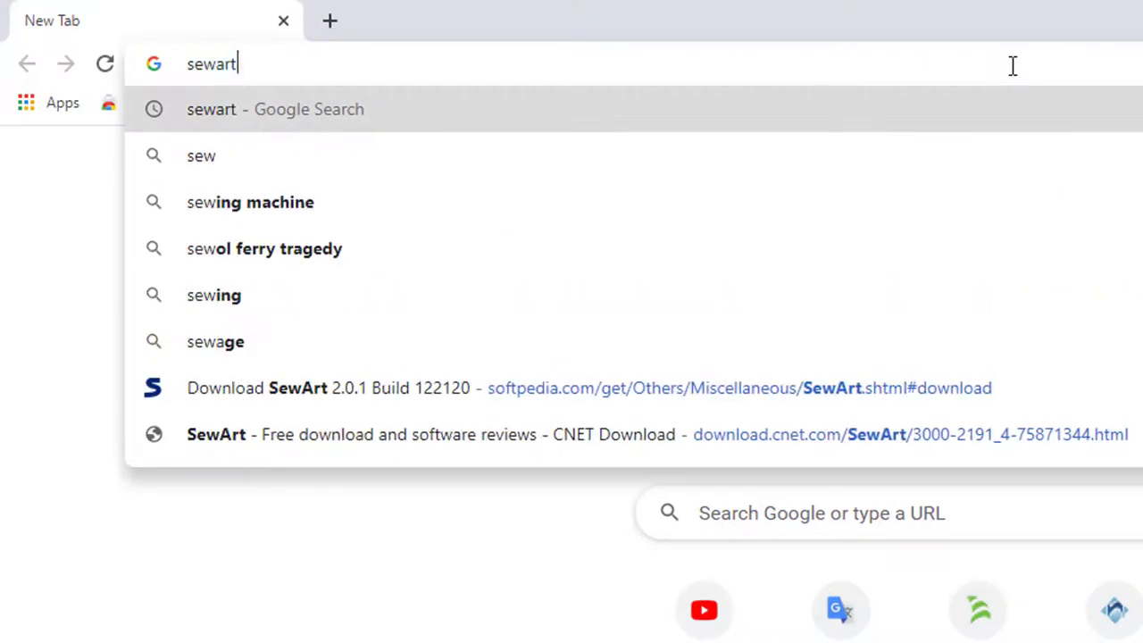
key("Return")
scroll(678, 411, "down", 3)
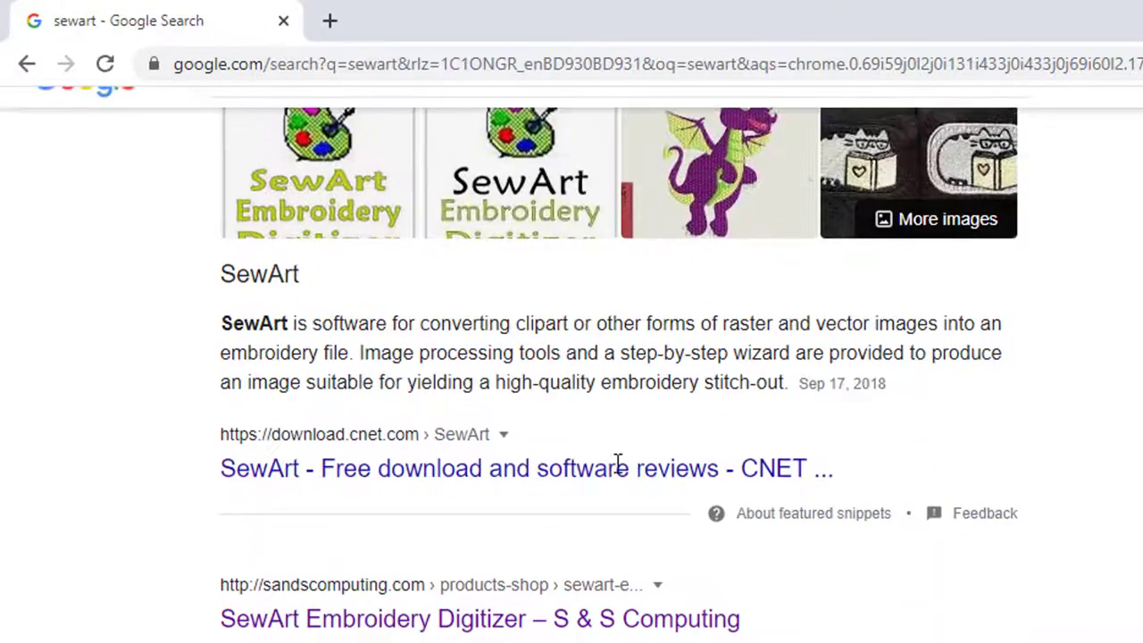
left_click(677, 473)
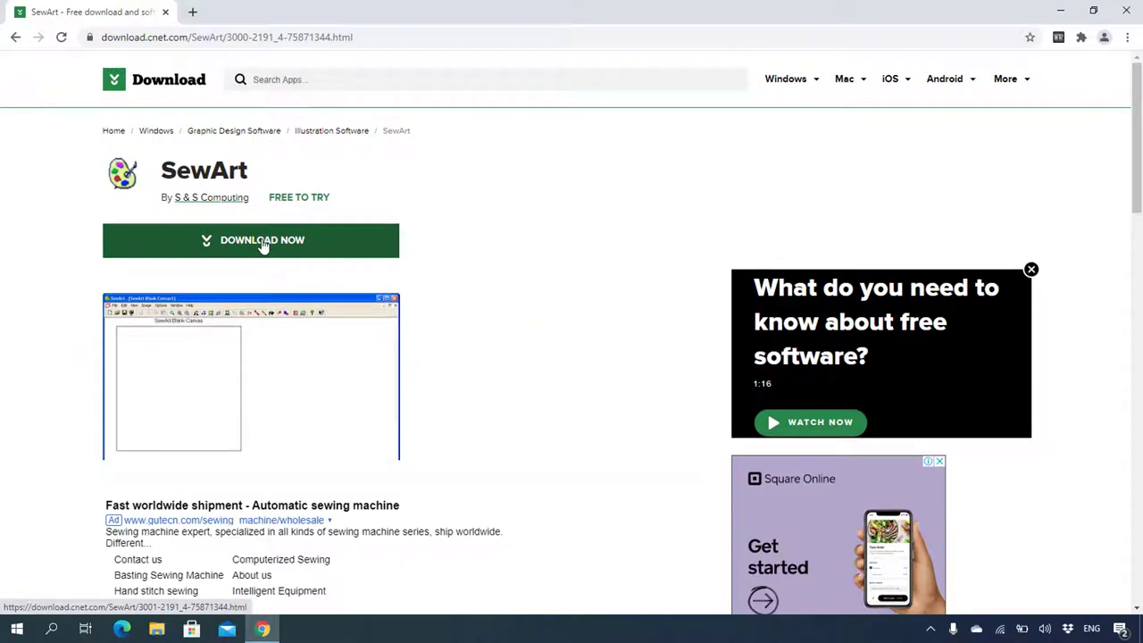
Download SewArt32.msi from CNET, launch it, and minimise Chrome to reach the installer
left_click(264, 241)
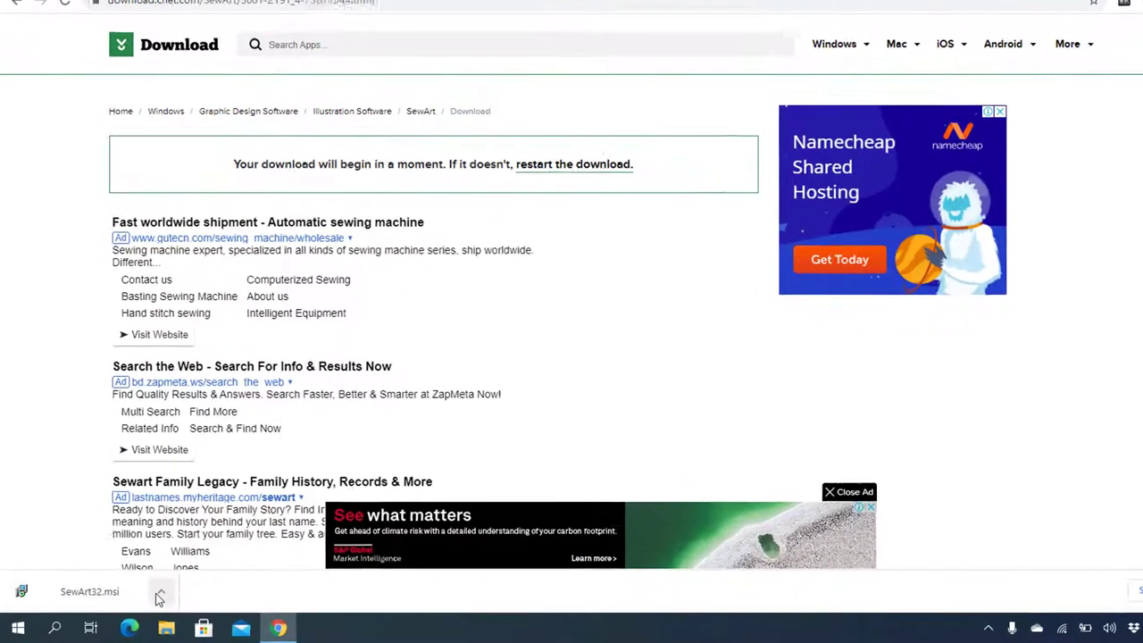
left_click(152, 594)
left_click(196, 512)
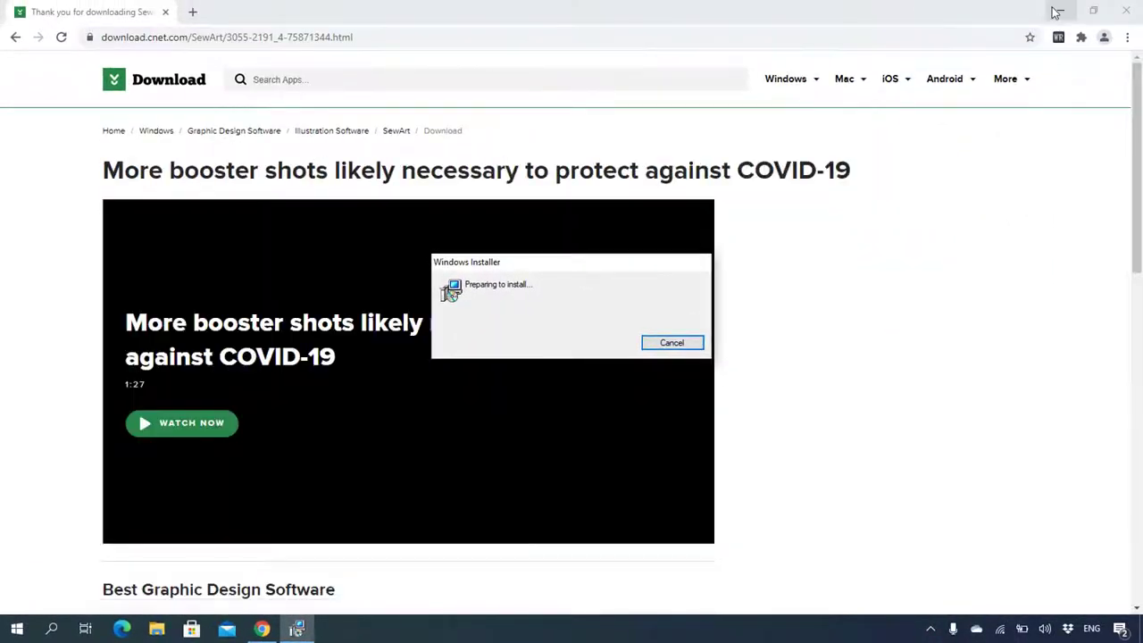
left_click(1056, 12)
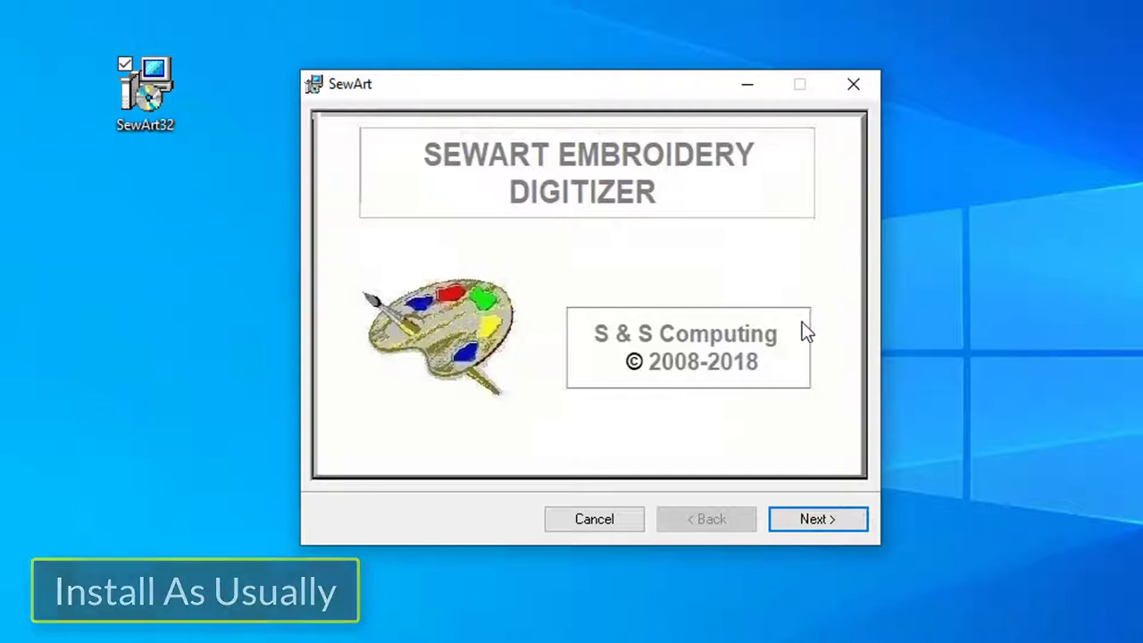
Install SewArt with the licence accepted and the default folder, then close the installer
left_click(804, 516)
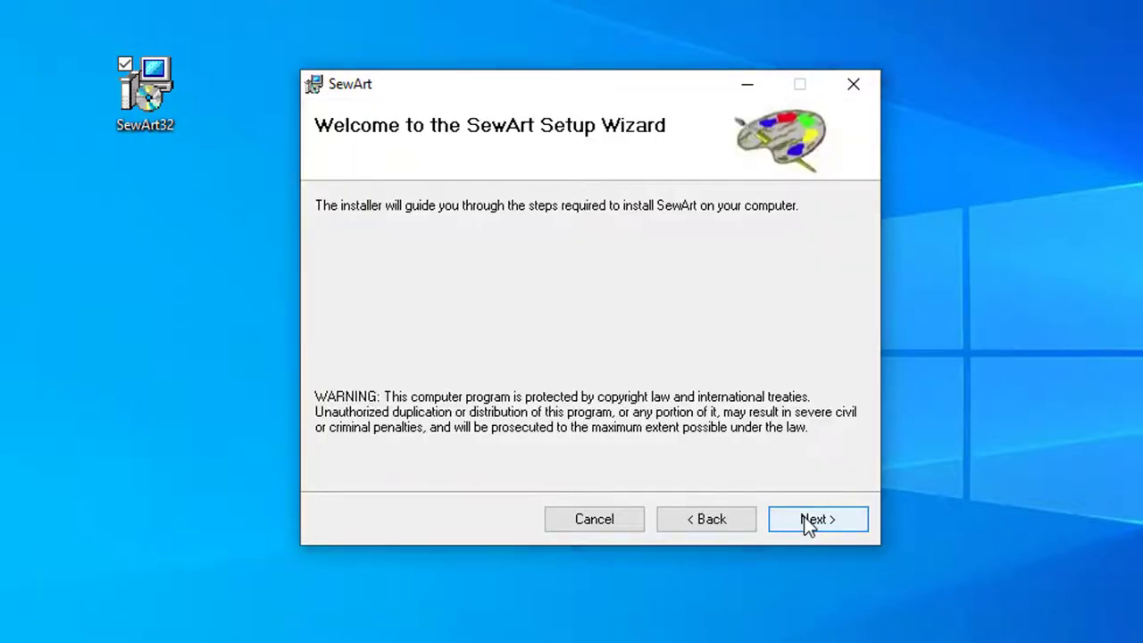
left_click(803, 516)
left_click(576, 470)
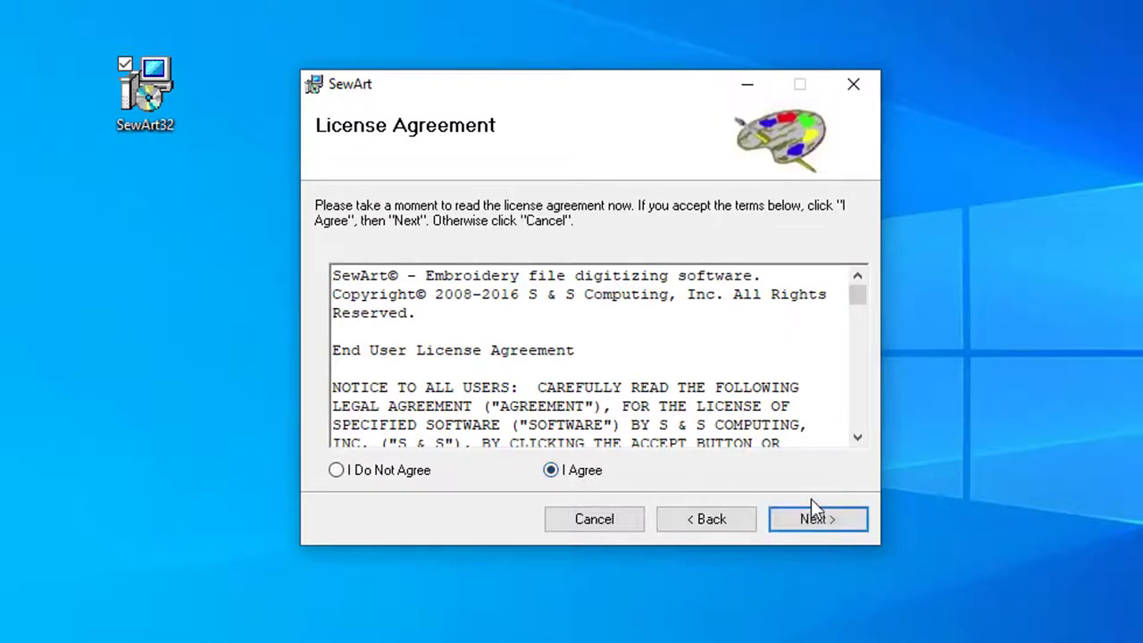
left_click(813, 520)
left_click(813, 520)
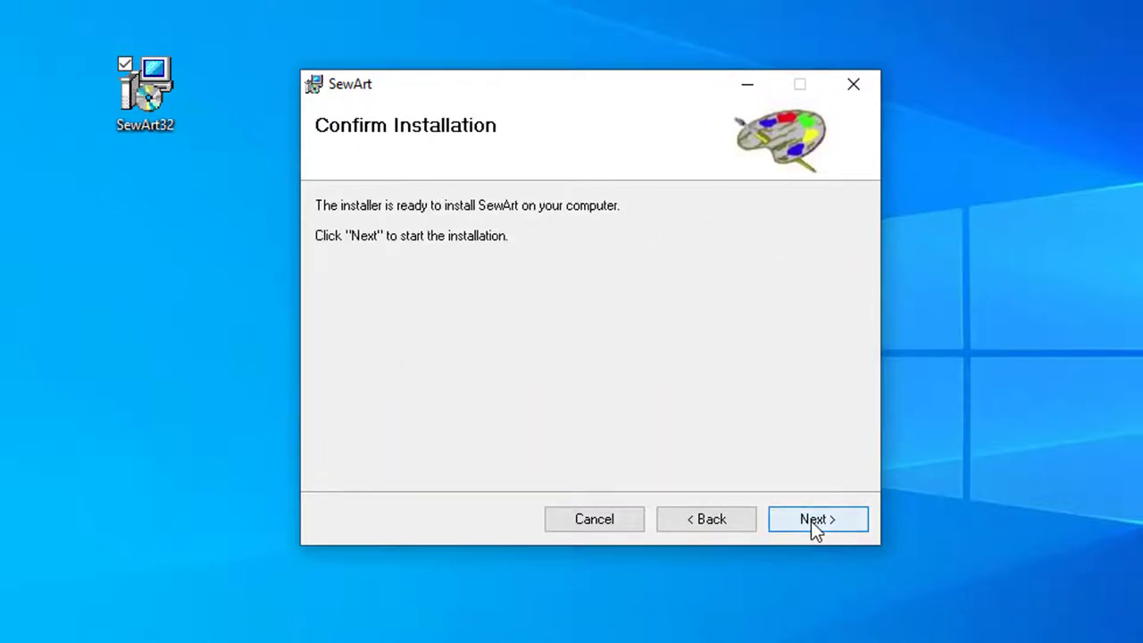
left_click(813, 520)
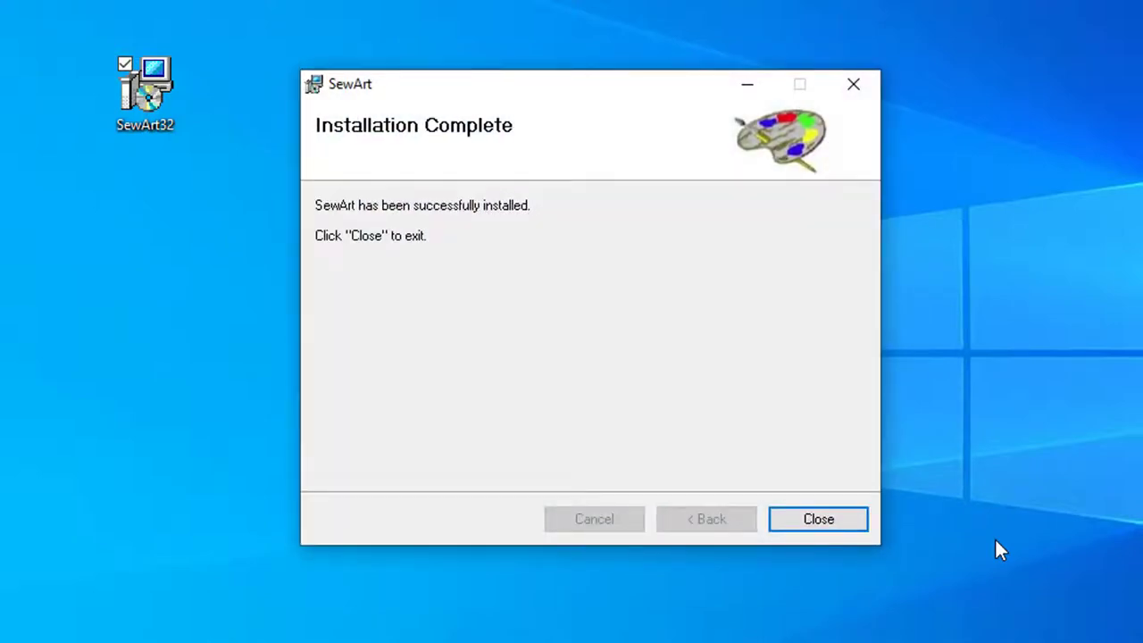
left_click(814, 522)
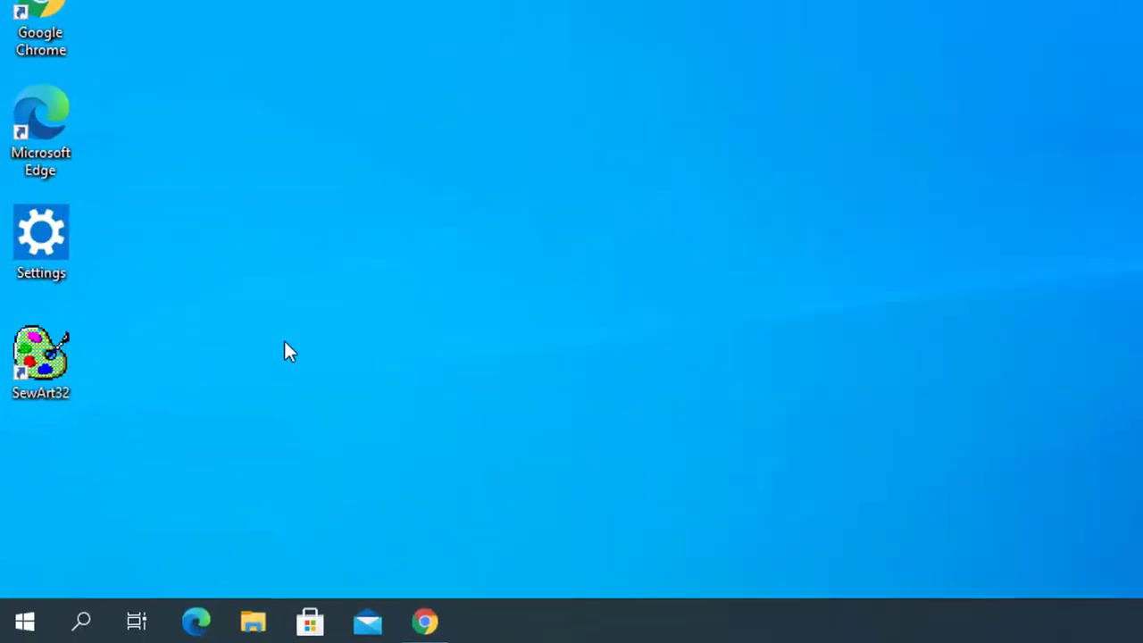
Start SewArt32 from the desktop in demo evaluation mode and dismiss the demo warning
double_click(56, 340)
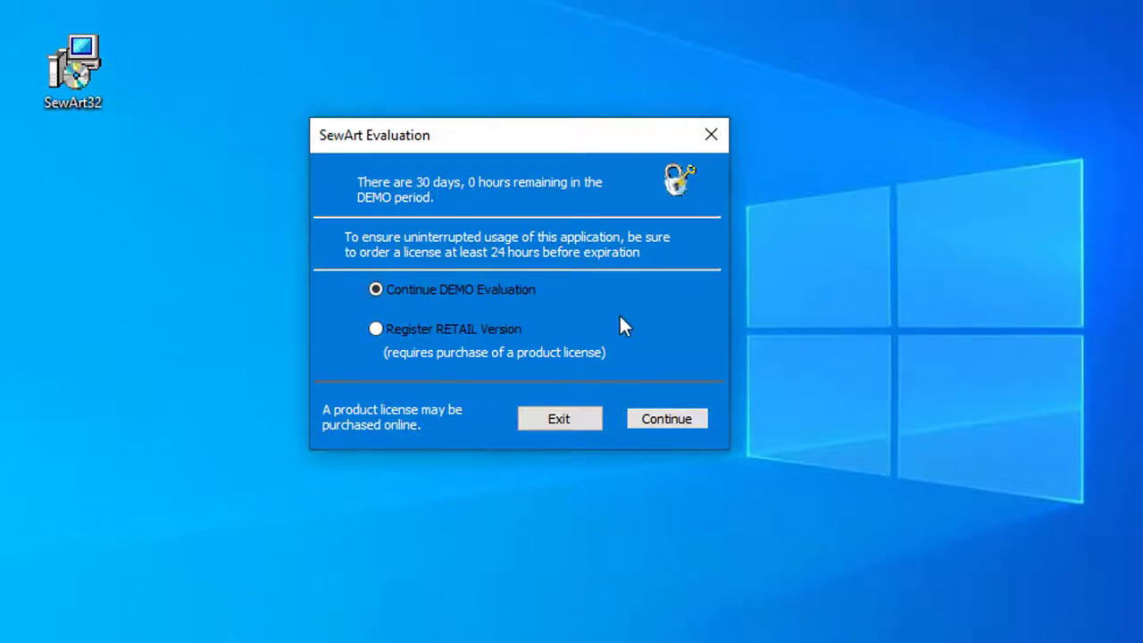
left_click(682, 417)
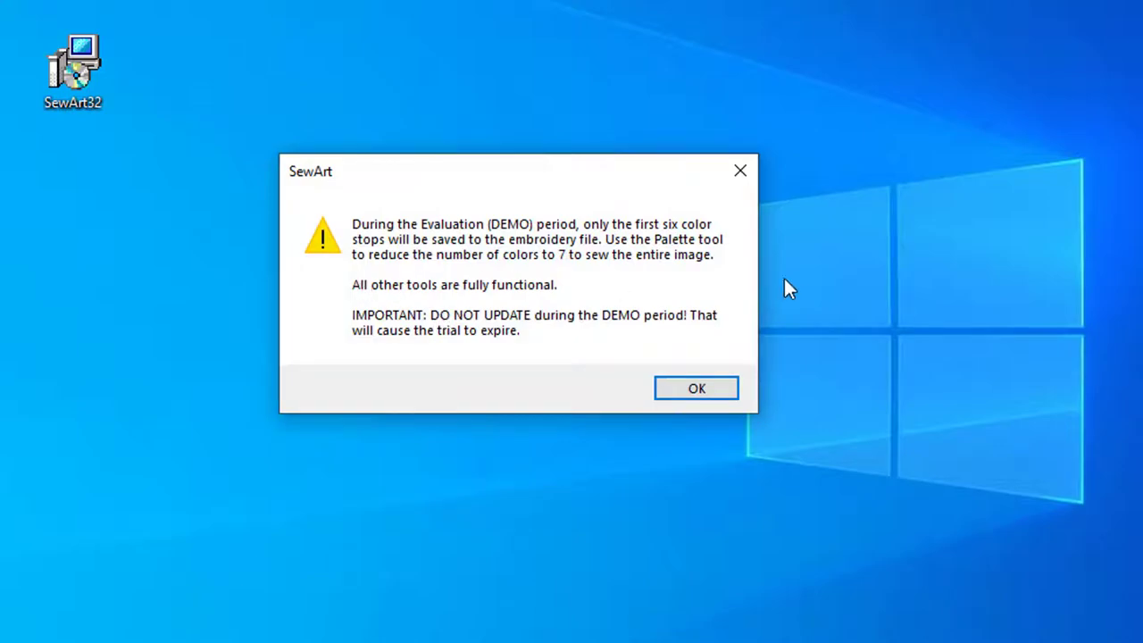
left_click(719, 385)
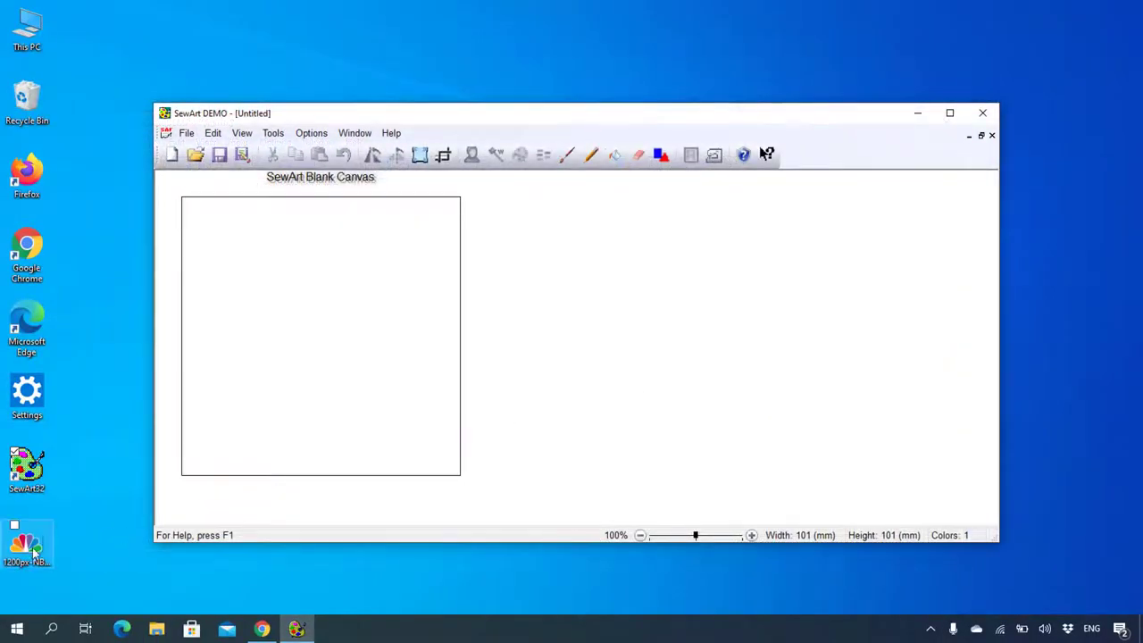
Drop 1200px-NBC_Peacock_1986.svg onto the canvas, zoom out to 45%, and leave cut-copy mode
left_click_drag(27, 556, 296, 386)
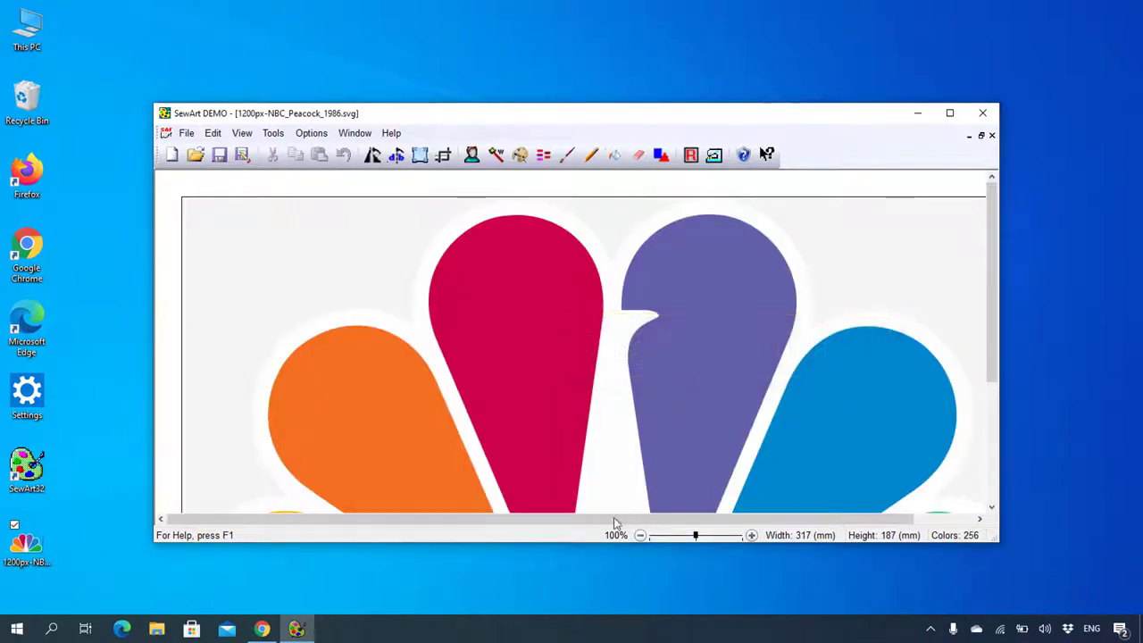
left_click(641, 536)
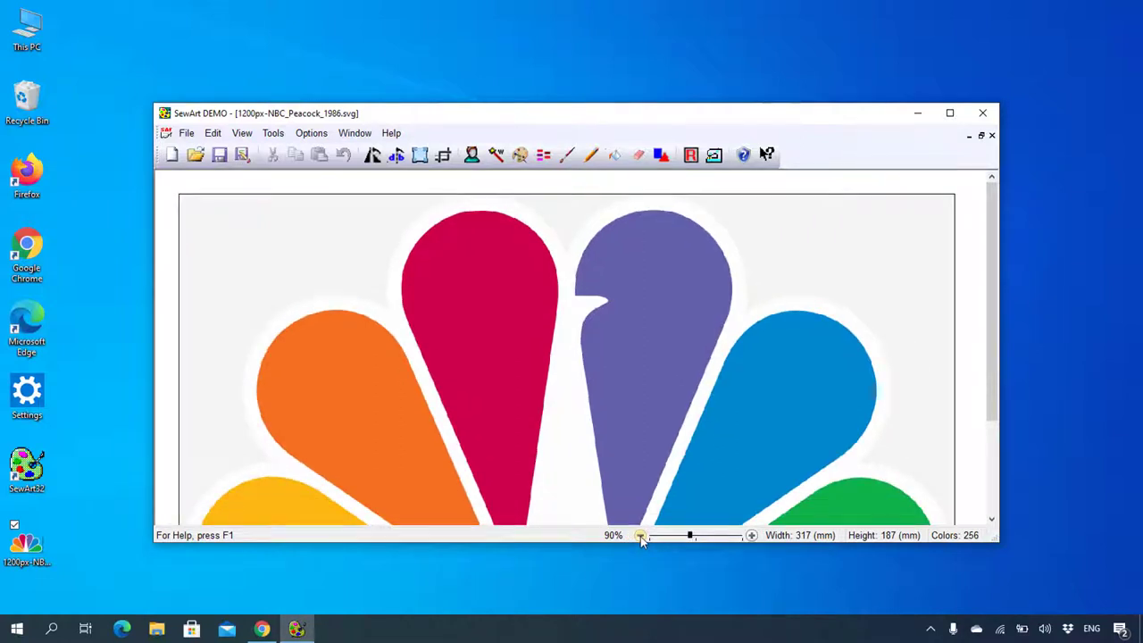
left_click(641, 536)
left_click(640, 536)
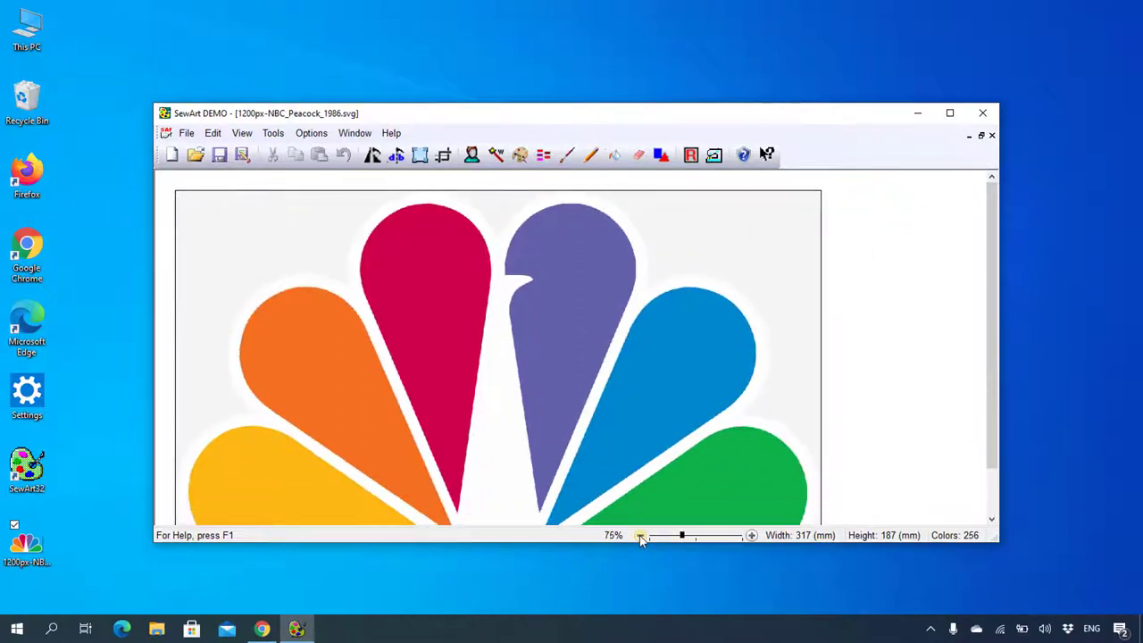
left_click(640, 535)
left_click(640, 536)
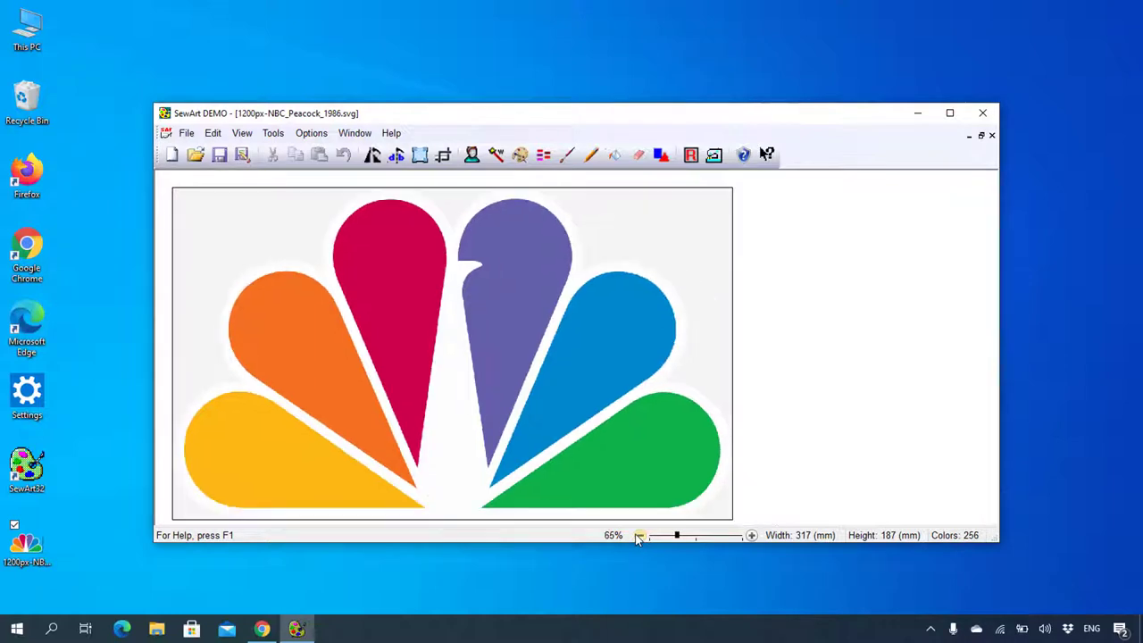
left_click(640, 536)
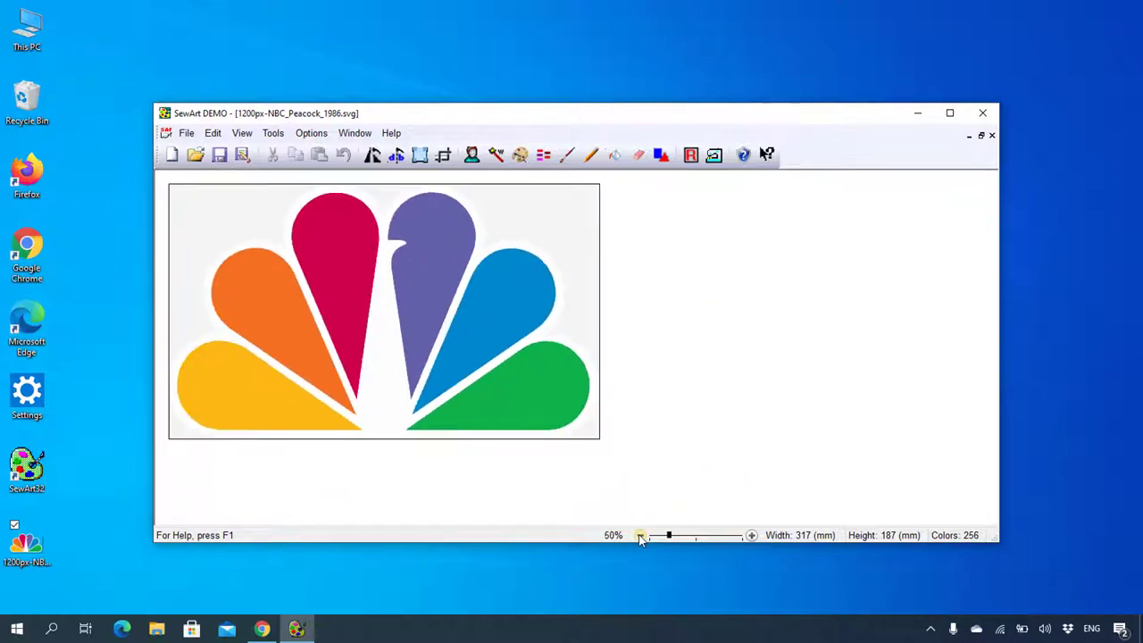
left_click(640, 535)
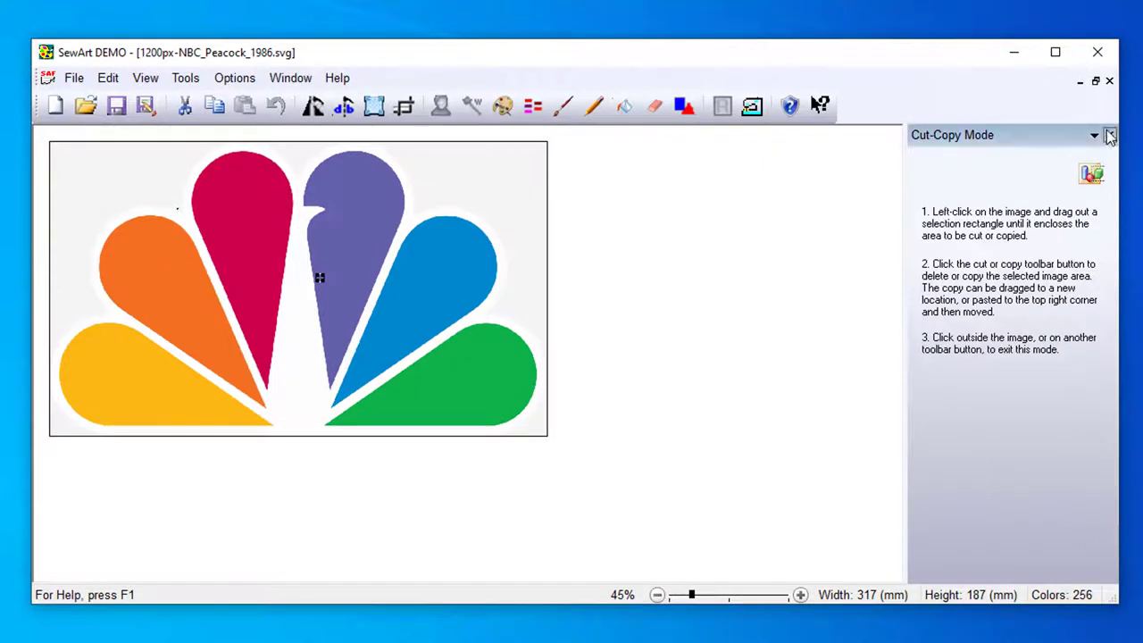
left_click(1110, 135)
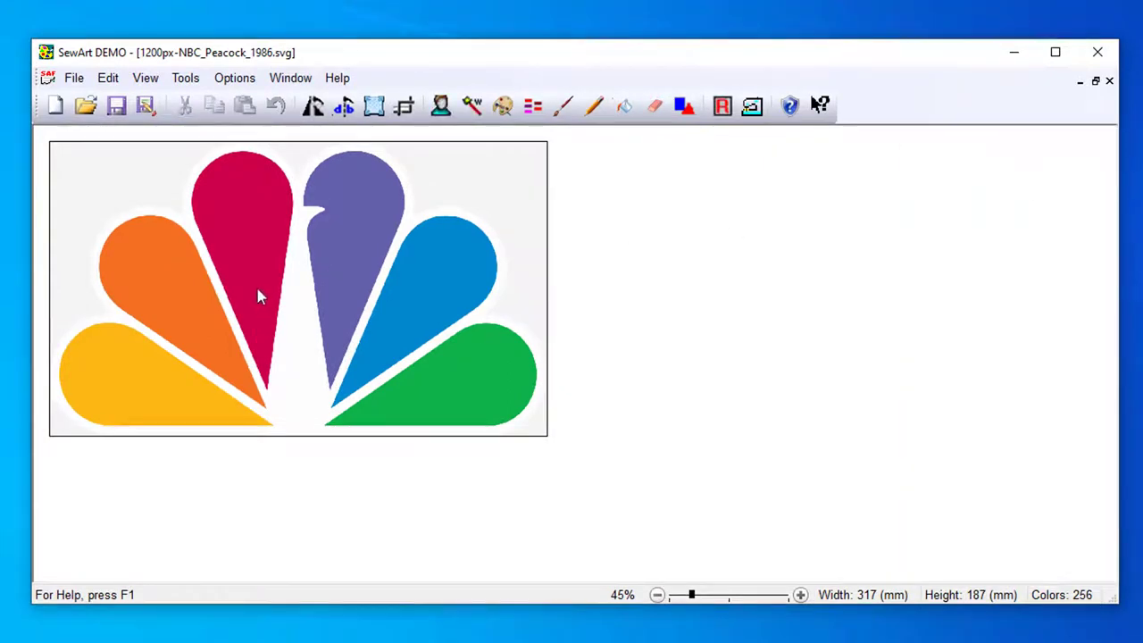
In the Image Processing Wizard, compare 8, 16 and 32 colours and keep 32
left_click(471, 104)
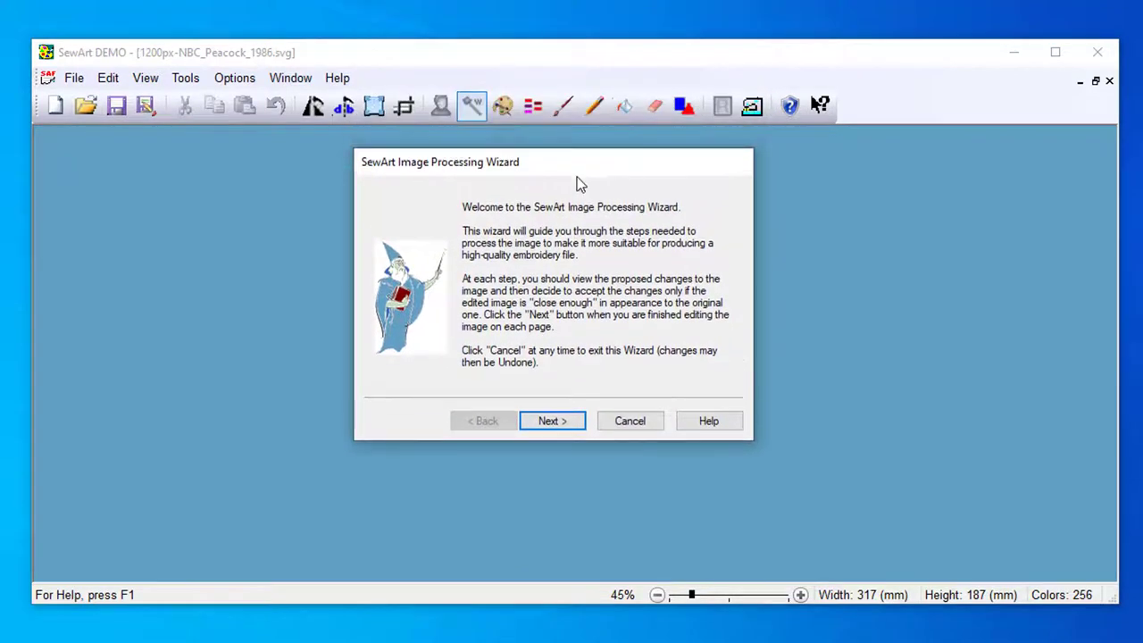
left_click(562, 422)
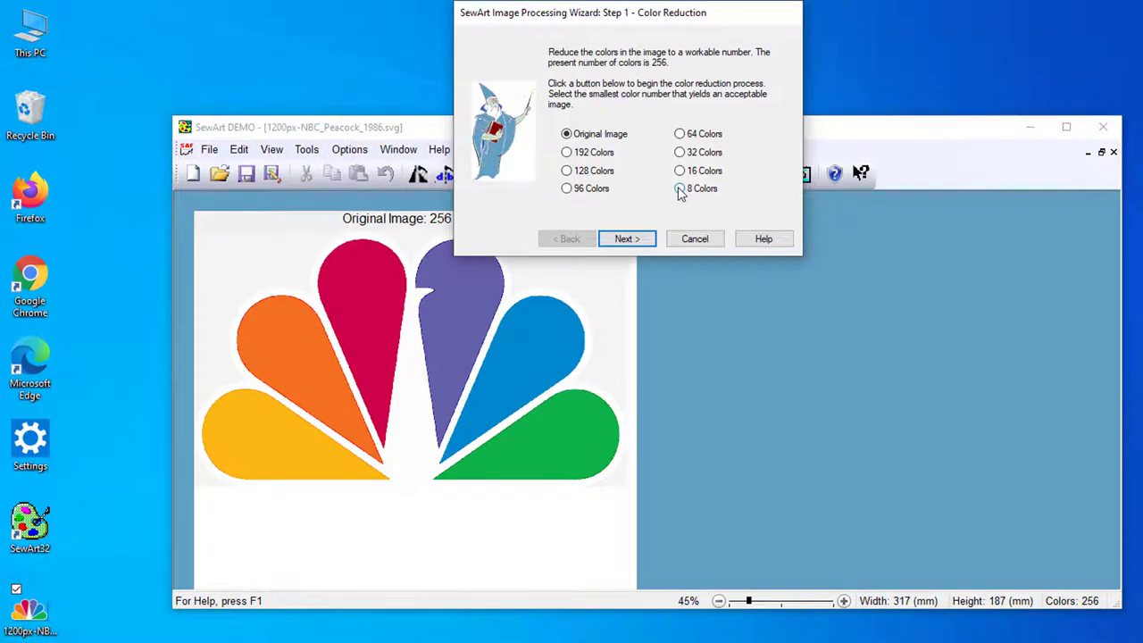
left_click(680, 191)
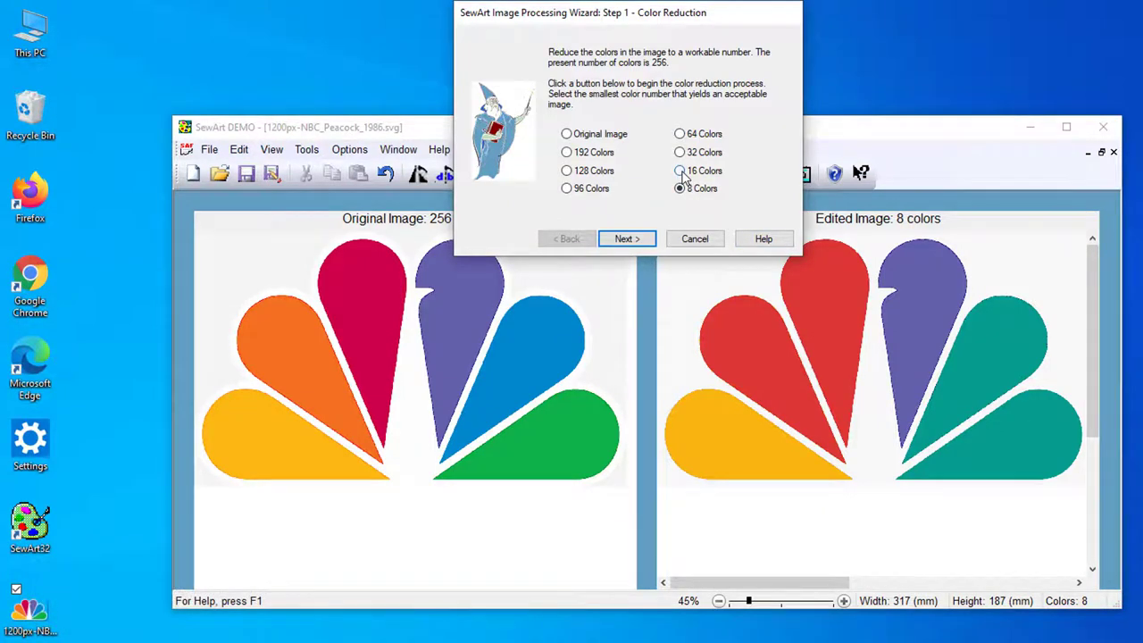
left_click(682, 172)
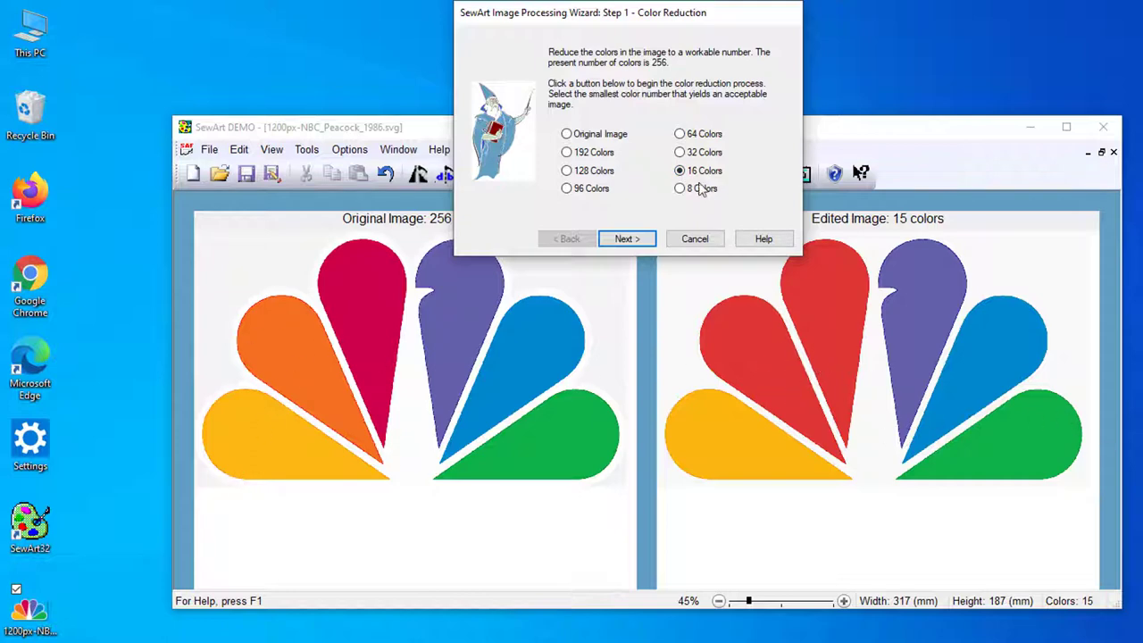
left_click(681, 153)
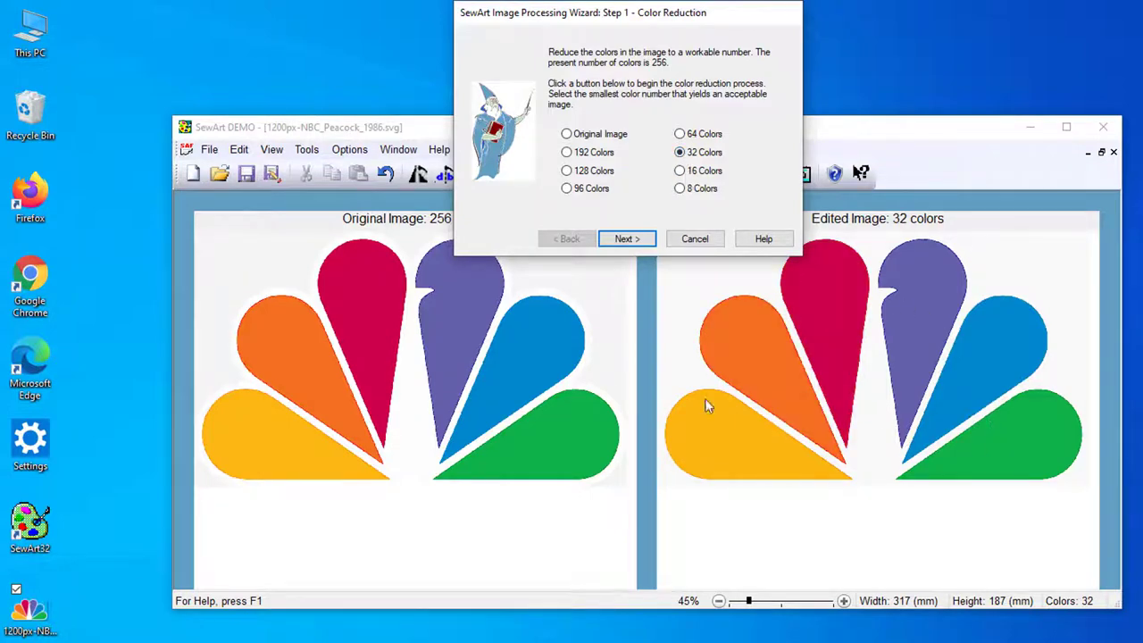
left_click(625, 240)
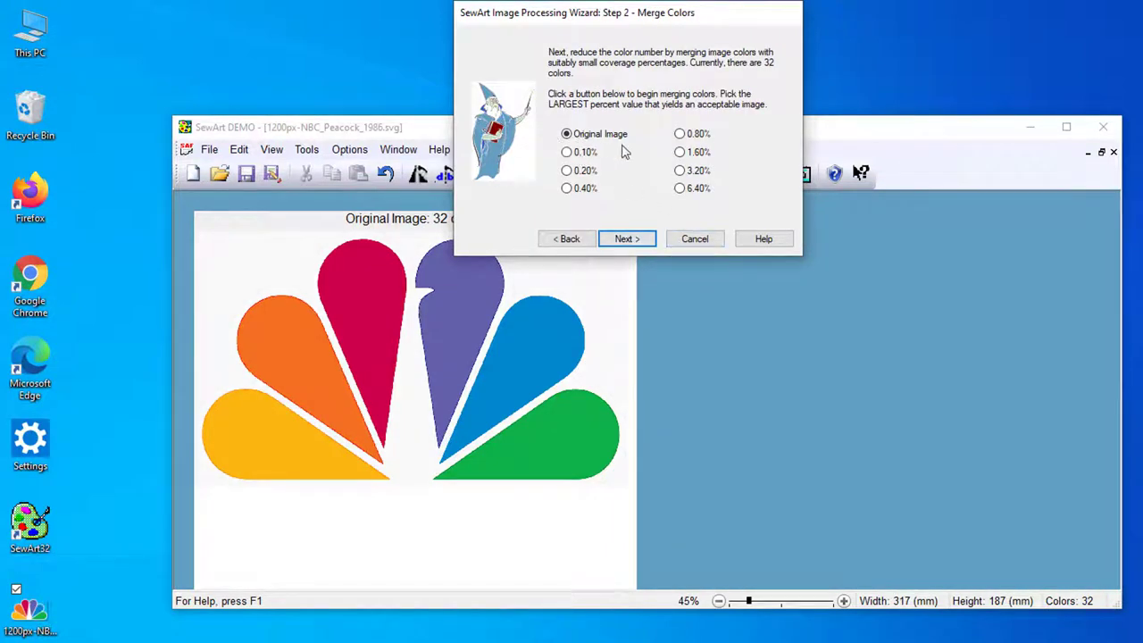
Merge the peacock's colours at 0.80%, leaving 7 colours, and move on
left_click(680, 171)
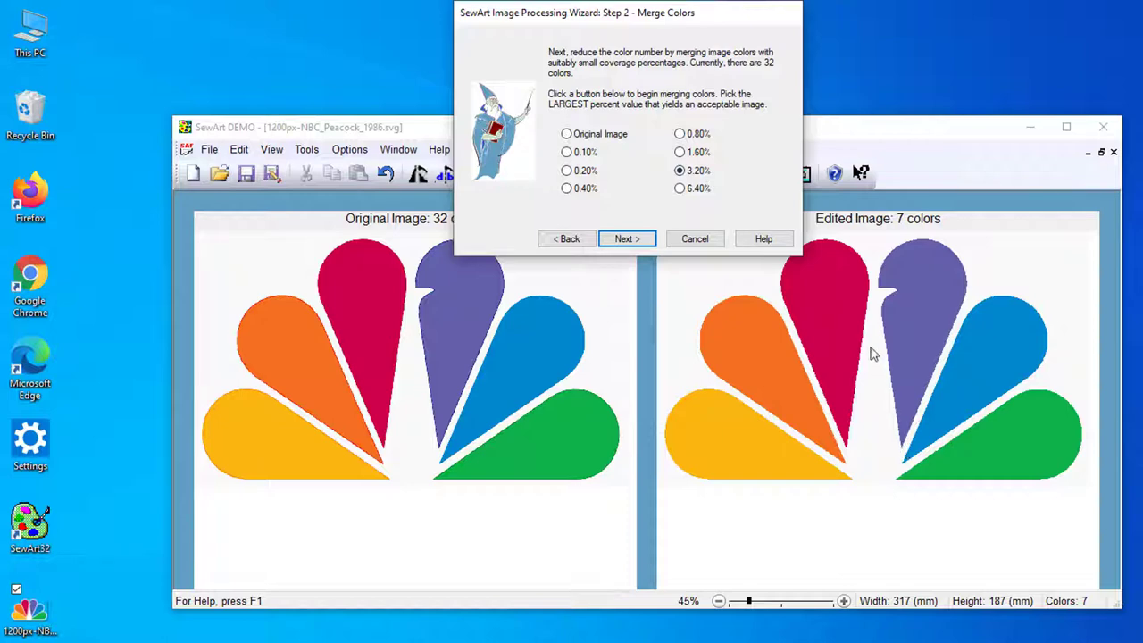
left_click(681, 189)
left_click(627, 239)
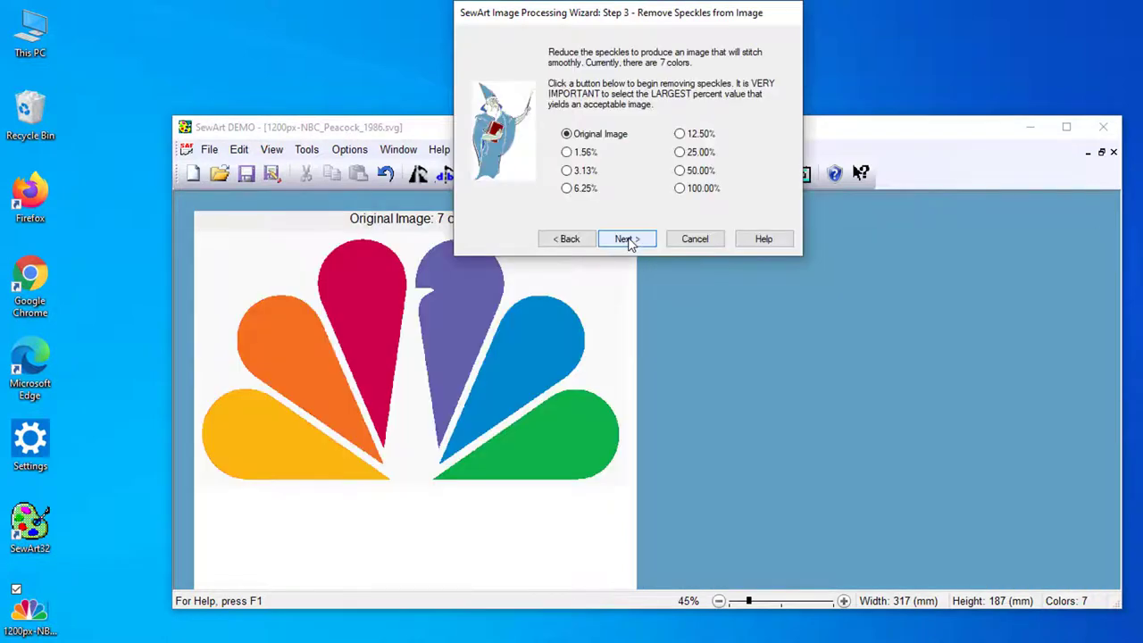
Set speckle removal to 100.00%, keeping the peacock at 7 colours
left_click(679, 171)
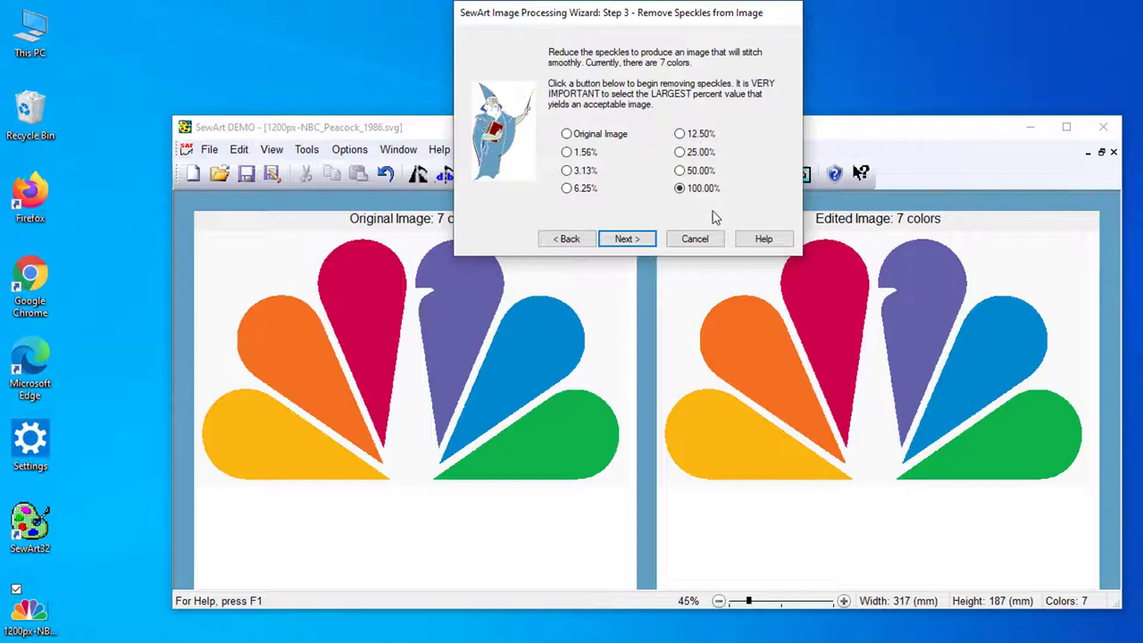
left_click(629, 239)
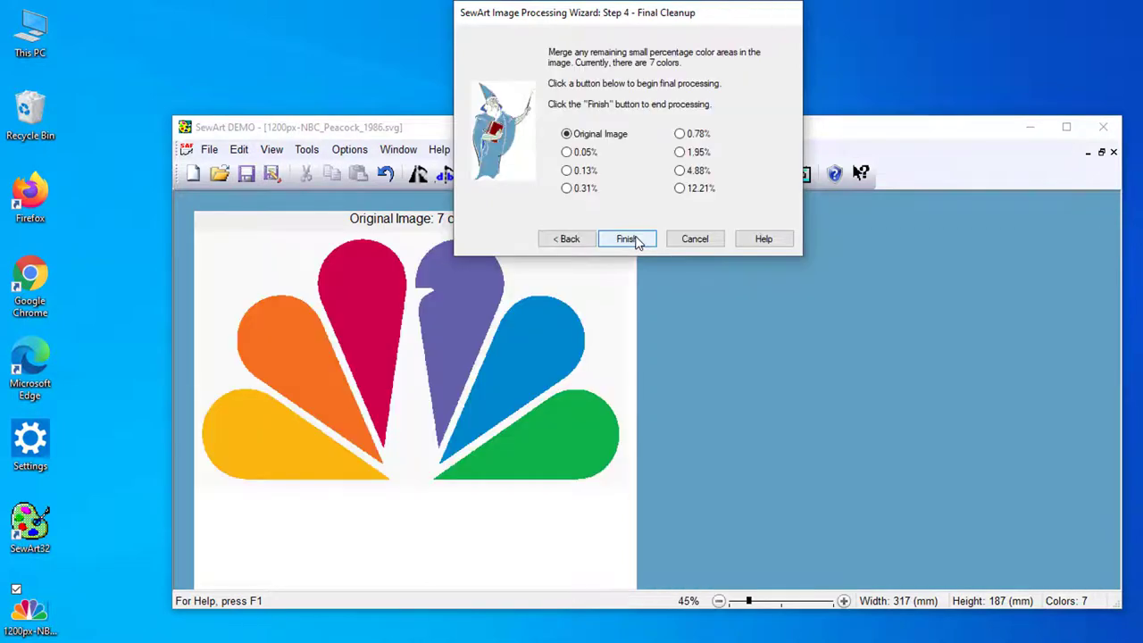
Compare 4.88% and 12.21% final cleanup, keep 4.88% with 7 colours, and finish
left_click(680, 171)
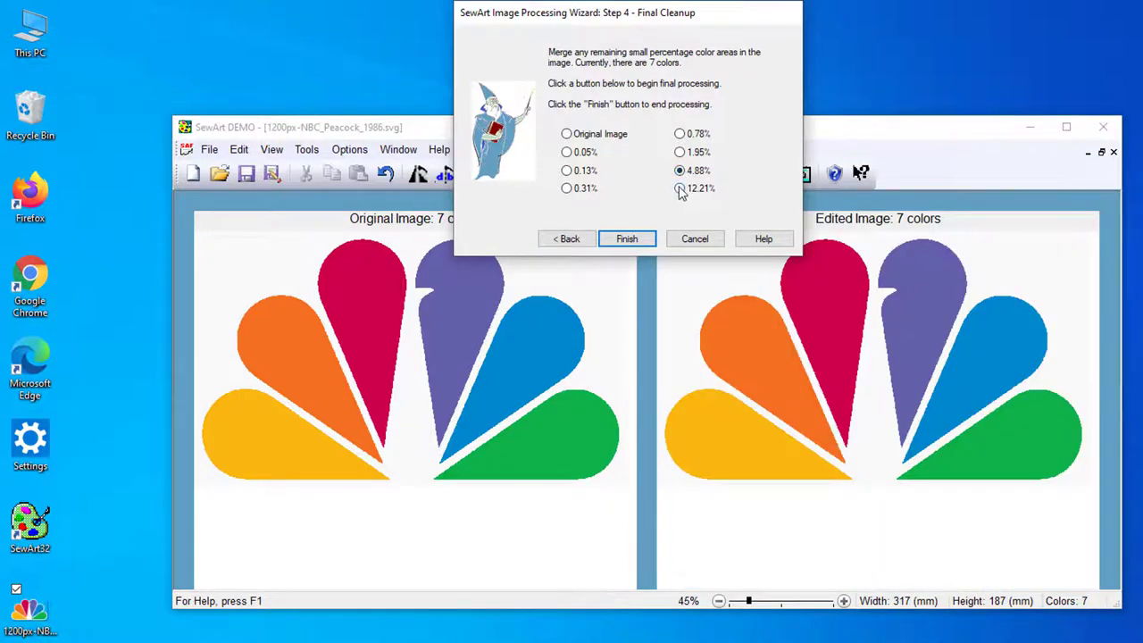
left_click(680, 189)
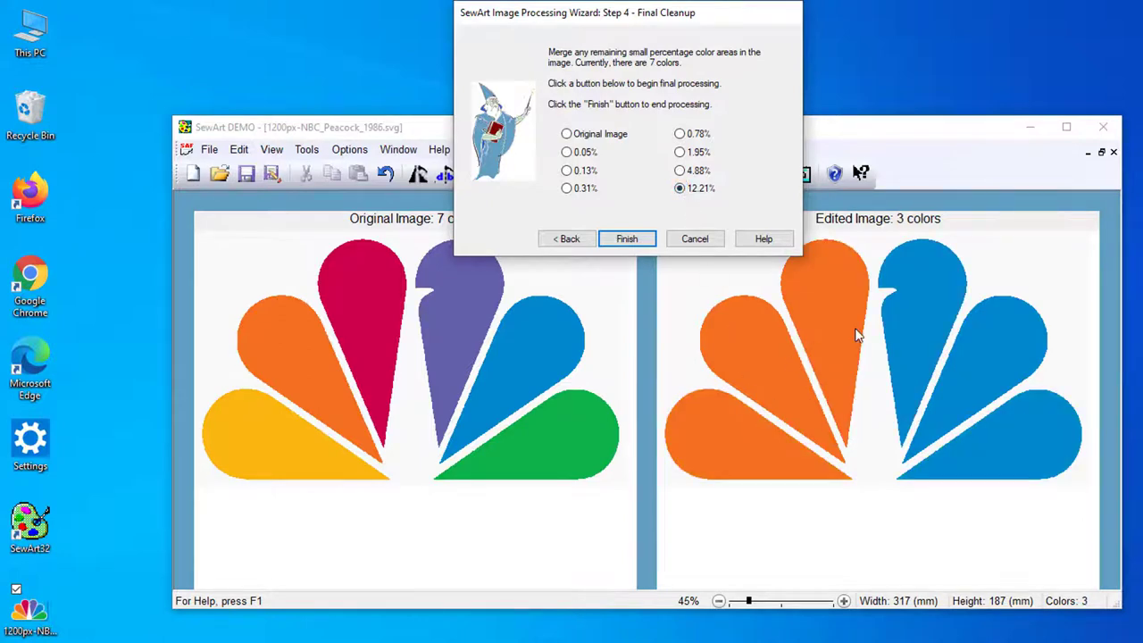
left_click(680, 171)
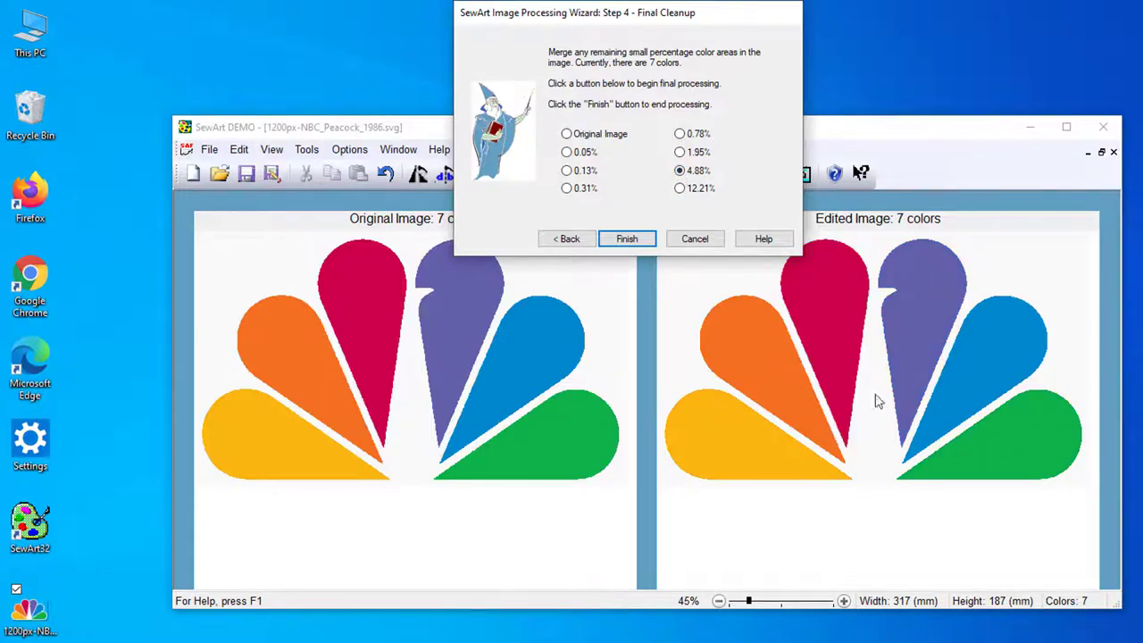
left_click(627, 241)
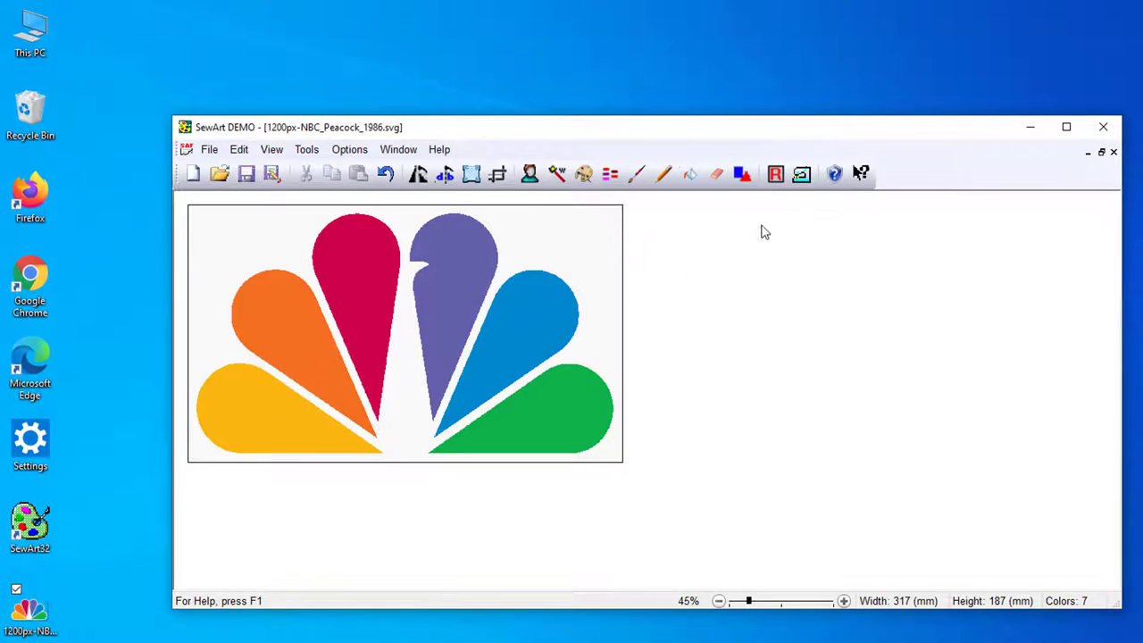
Auto-sew all 7 peacock colours into fill stitches using Sew All Colors
left_click(801, 174)
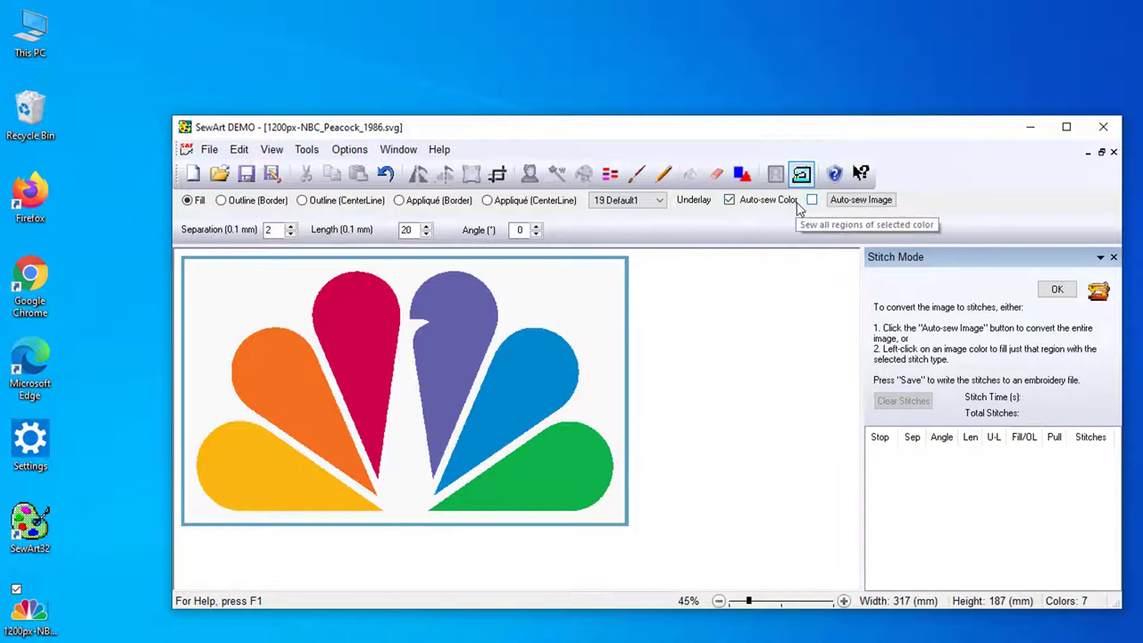
left_click(863, 201)
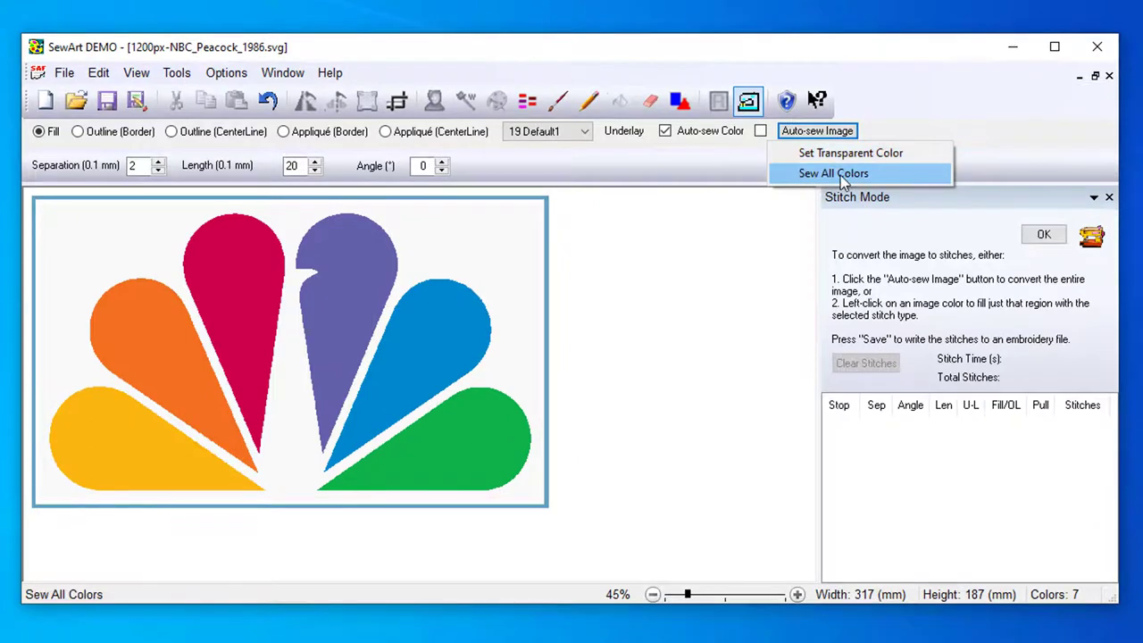
left_click(839, 173)
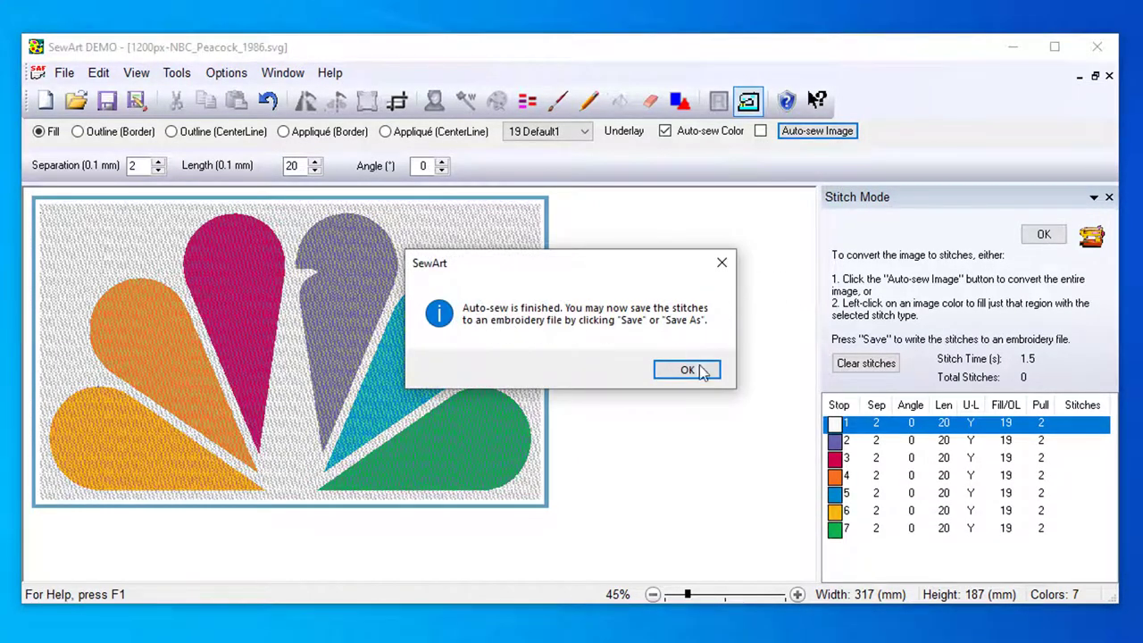
Dismiss the auto-sew notice and delete the white background colour stop 1
left_click(702, 371)
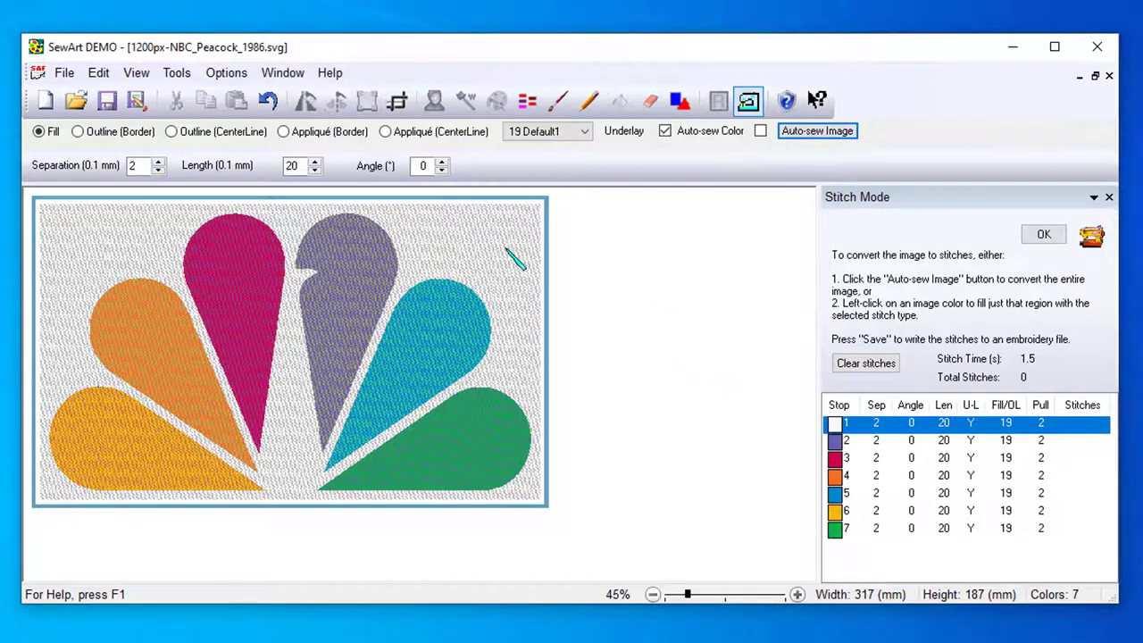
right_click(839, 429)
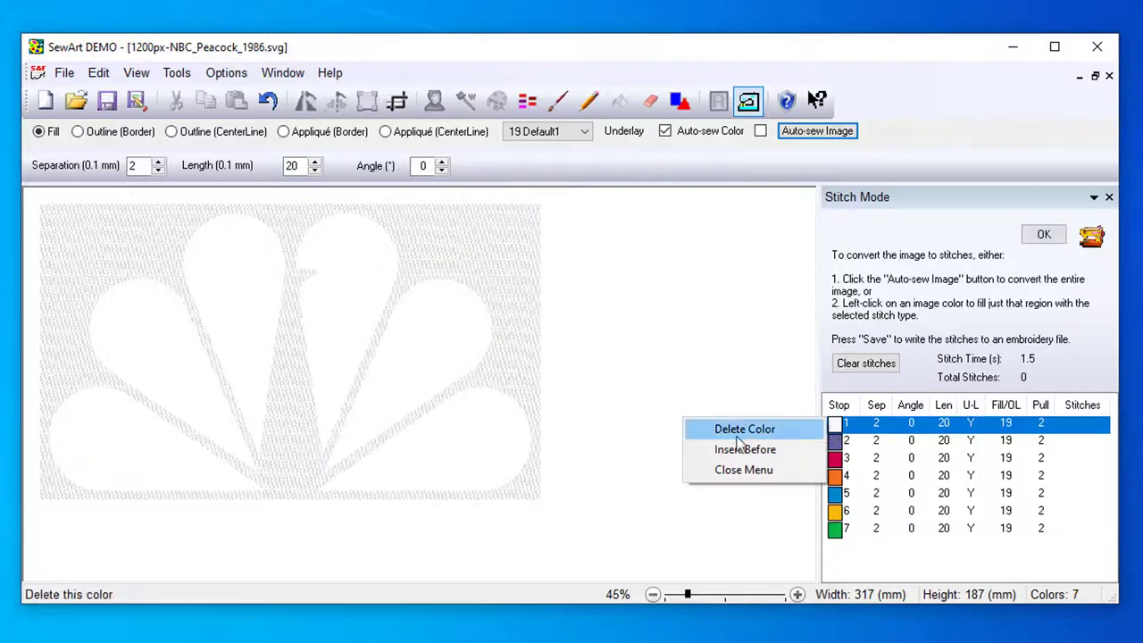
left_click(744, 429)
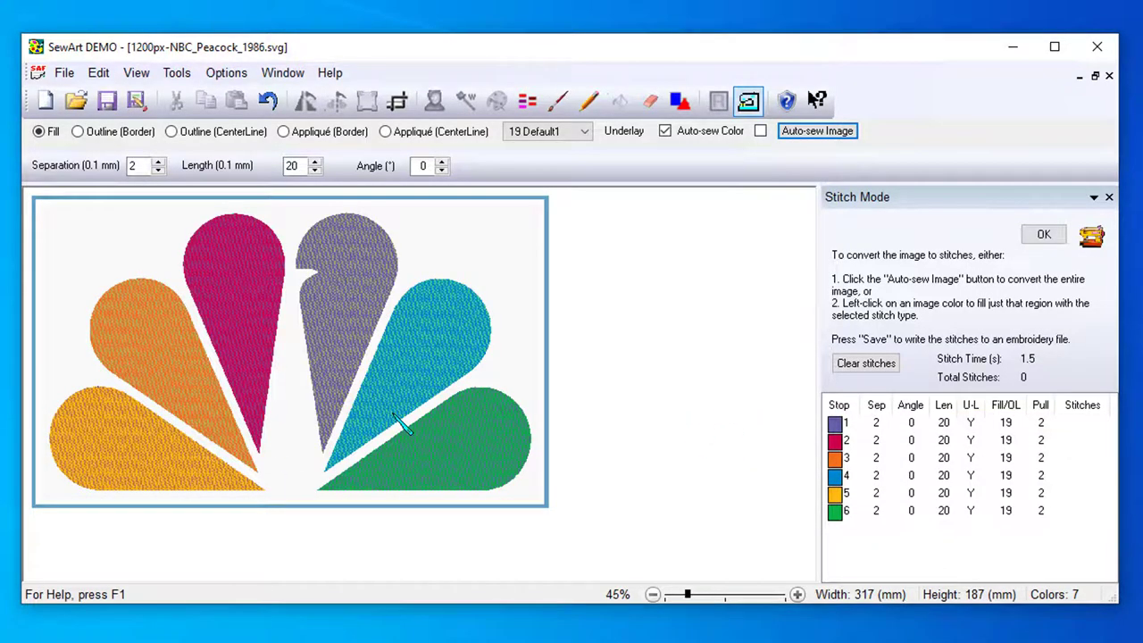
Preview the purple and blue colour stops' stitches, leaving them unchanged
right_click(834, 425)
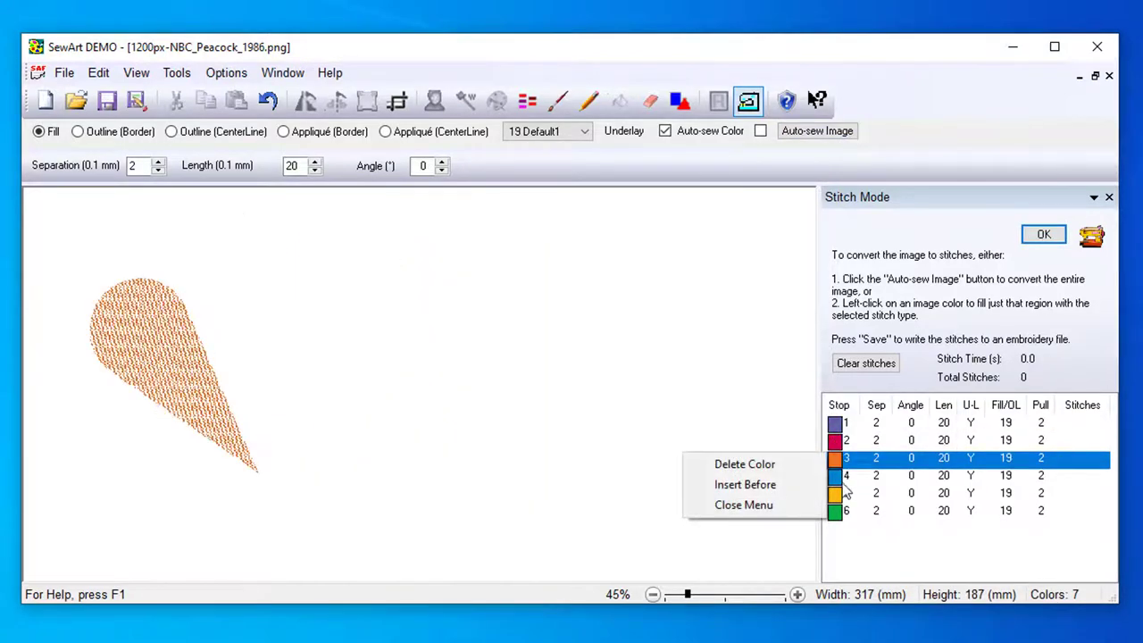
left_click(775, 390)
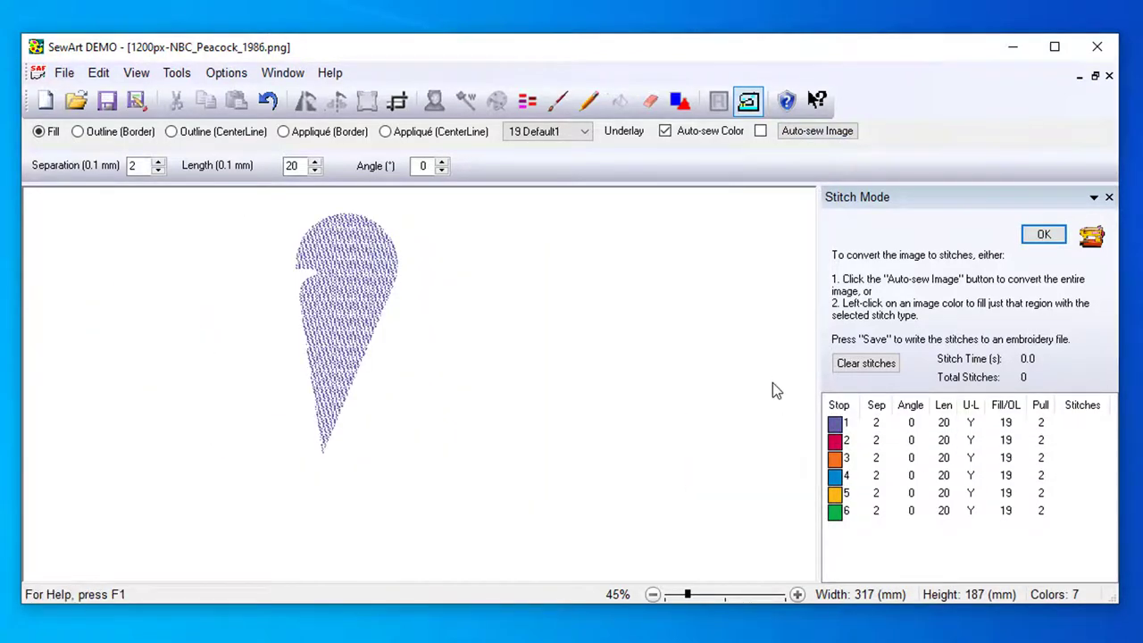
right_click(832, 423)
left_click(752, 471)
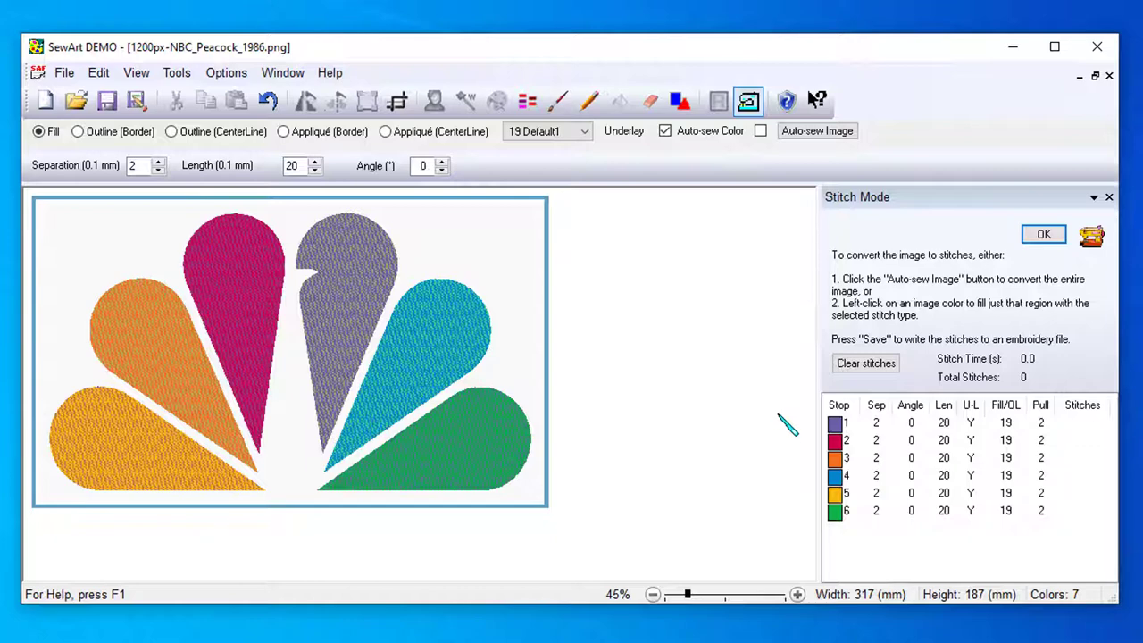
right_click(835, 423)
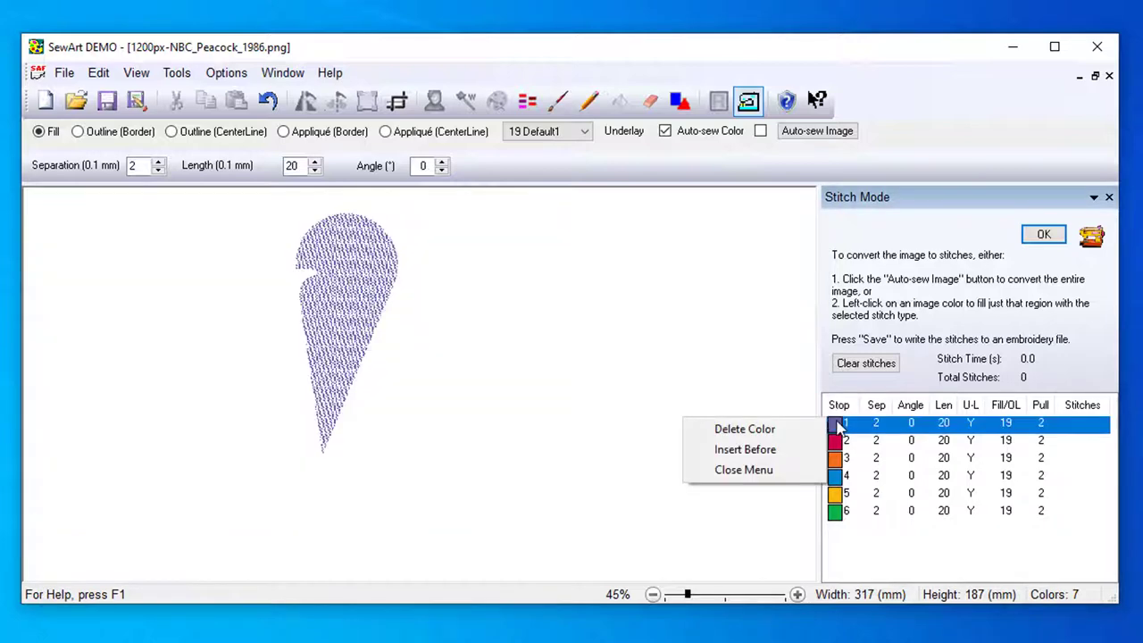
right_click(833, 476)
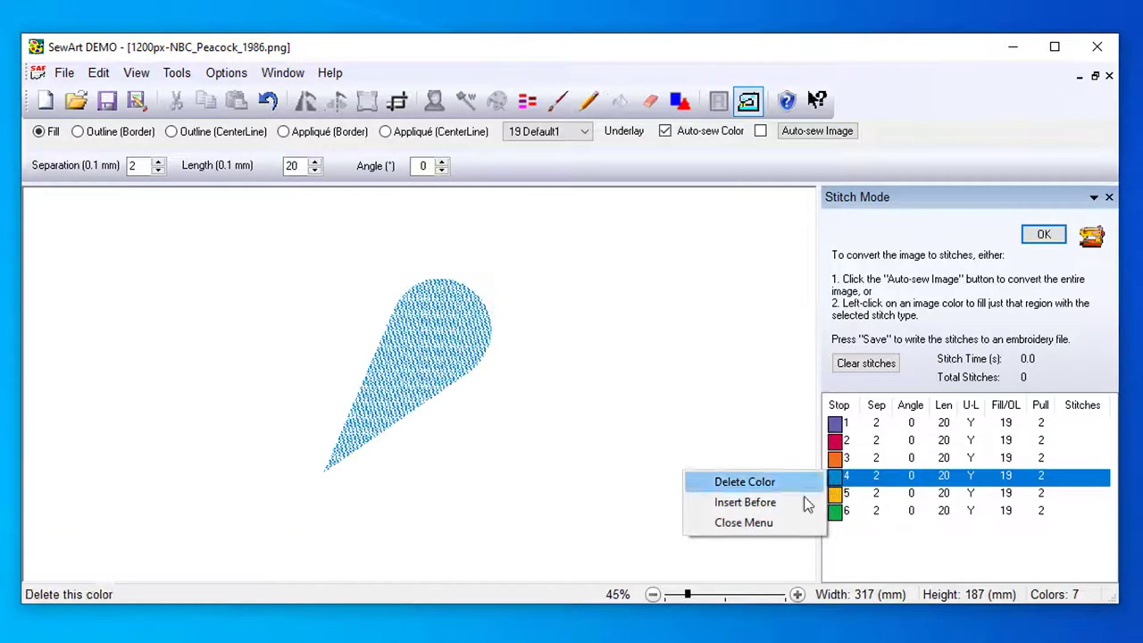
left_click(729, 522)
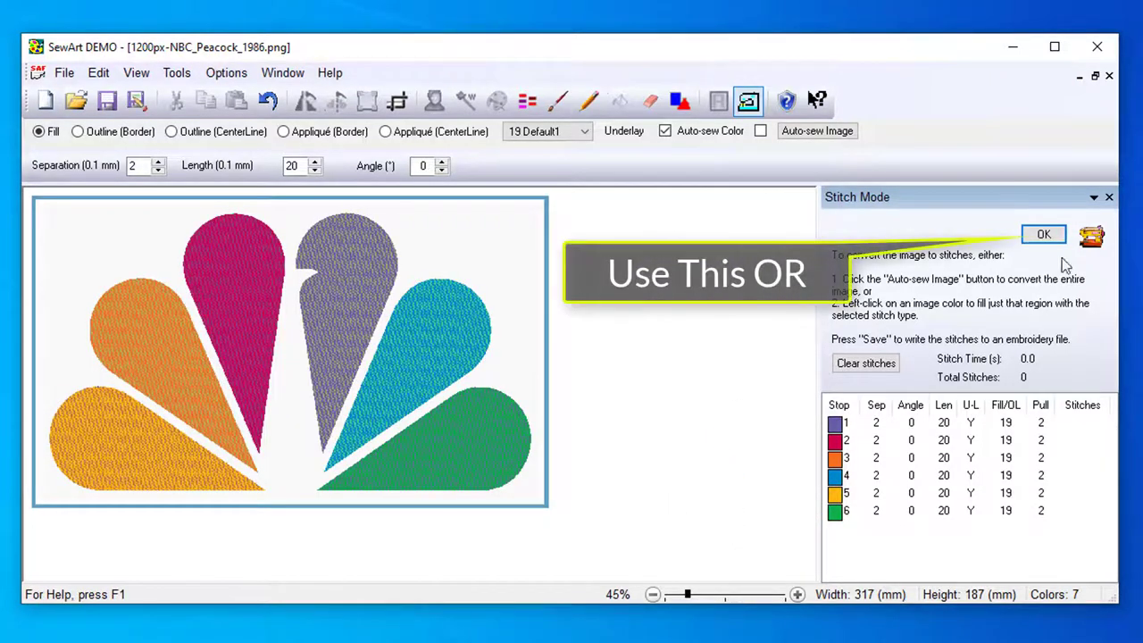
Save the design to the Desktop as Tajima 1200px-NBC_Peacock_1986.dst, then exit SewArt
left_click(64, 72)
left_click(97, 179)
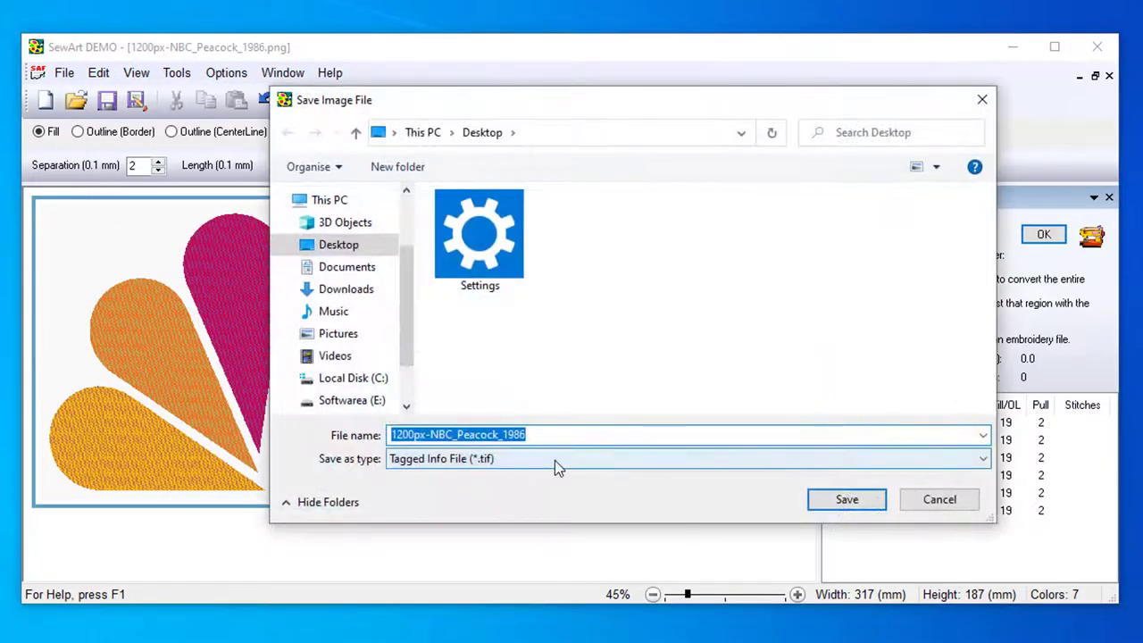
left_click(565, 464)
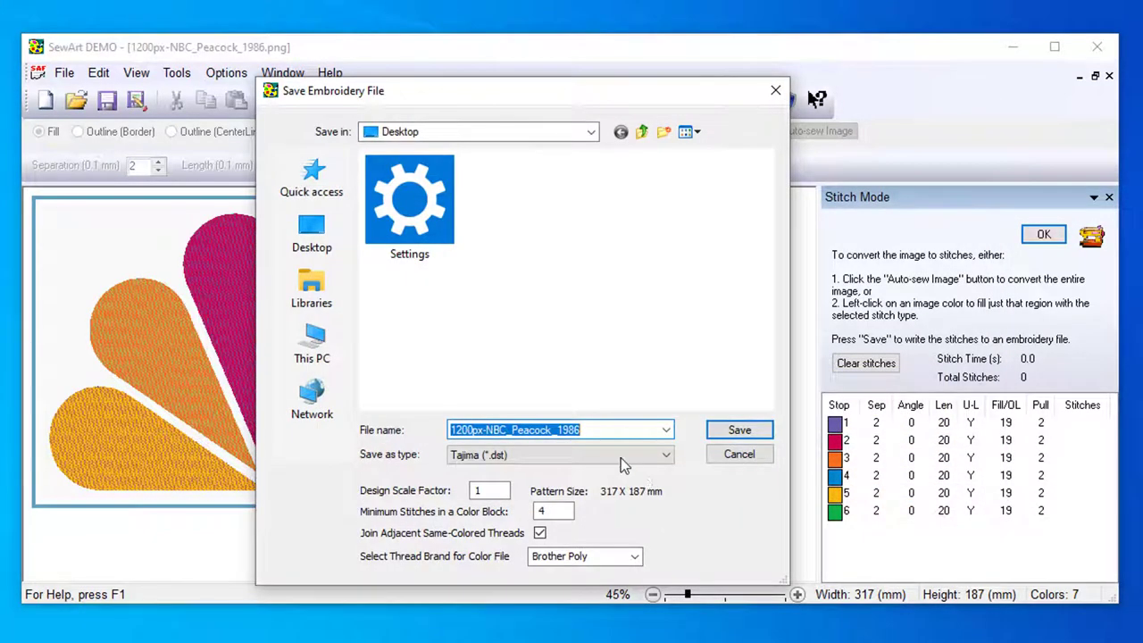
left_click(623, 457)
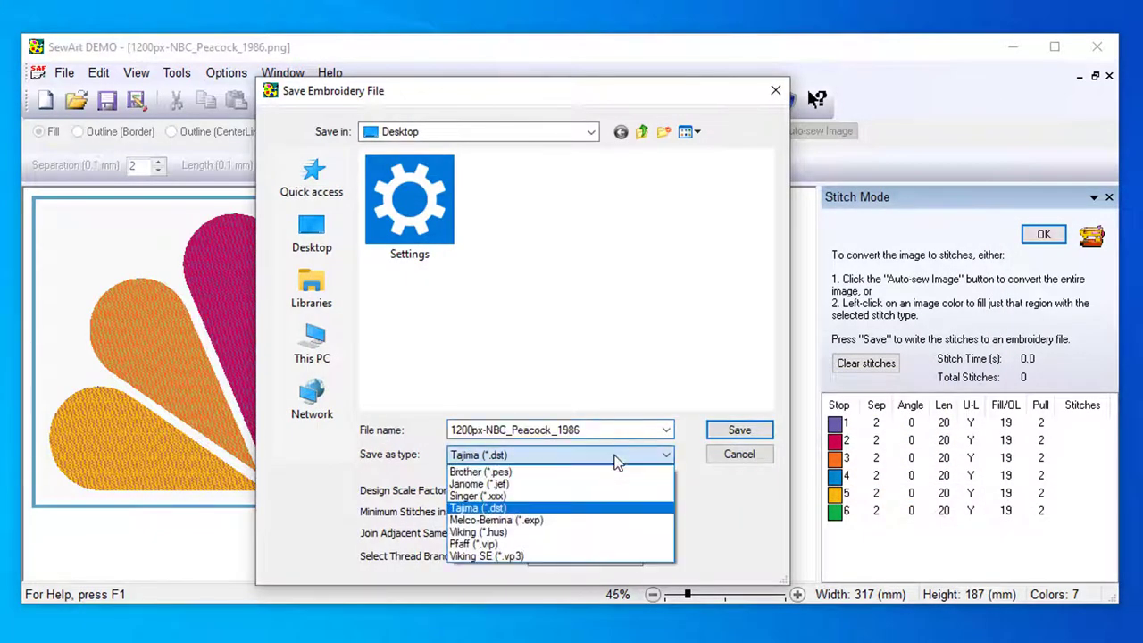
left_click(491, 509)
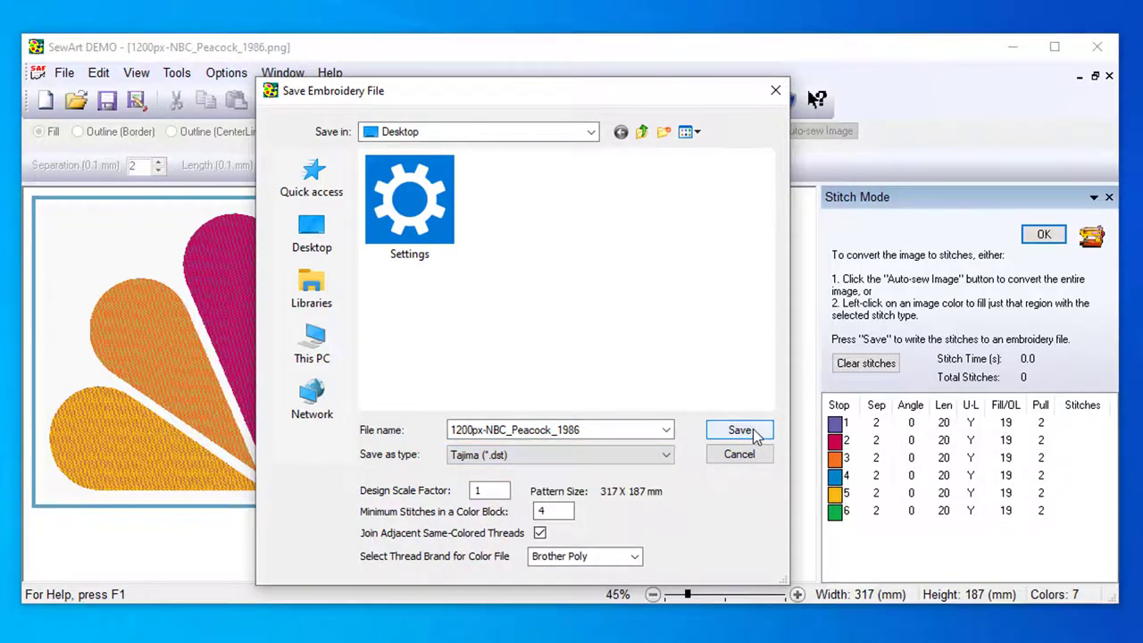
left_click(740, 431)
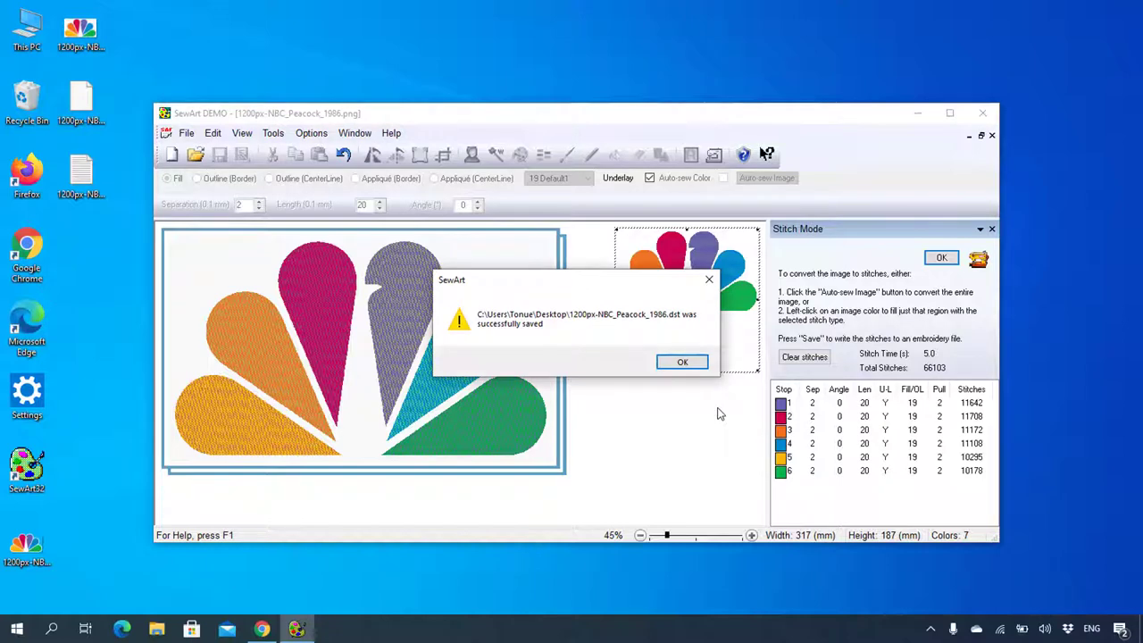
left_click(702, 358)
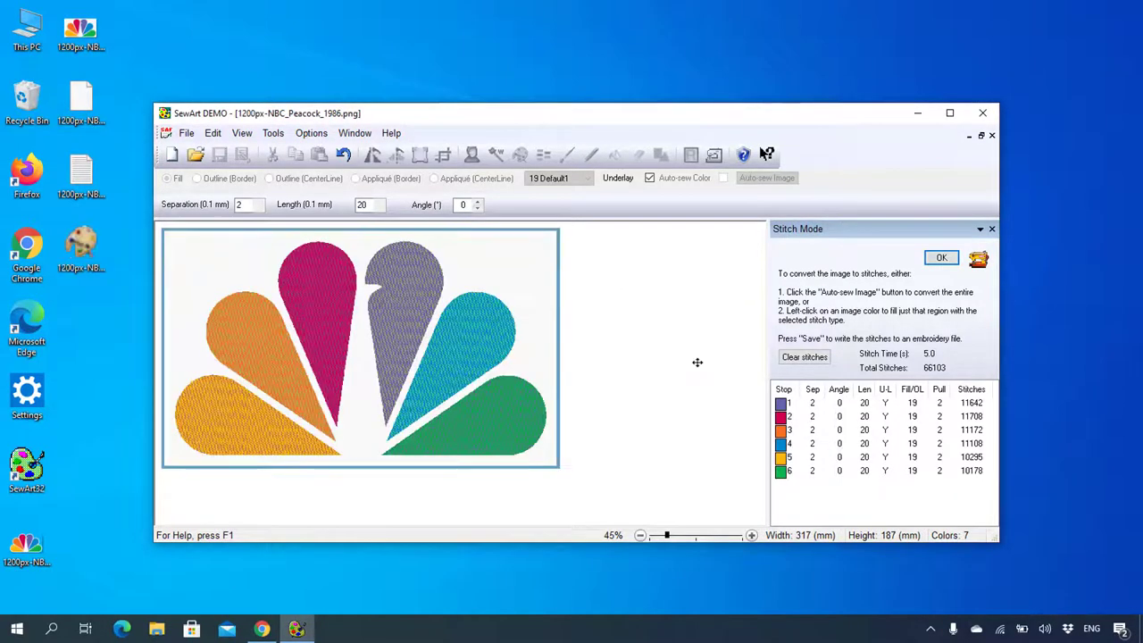
left_click(982, 113)
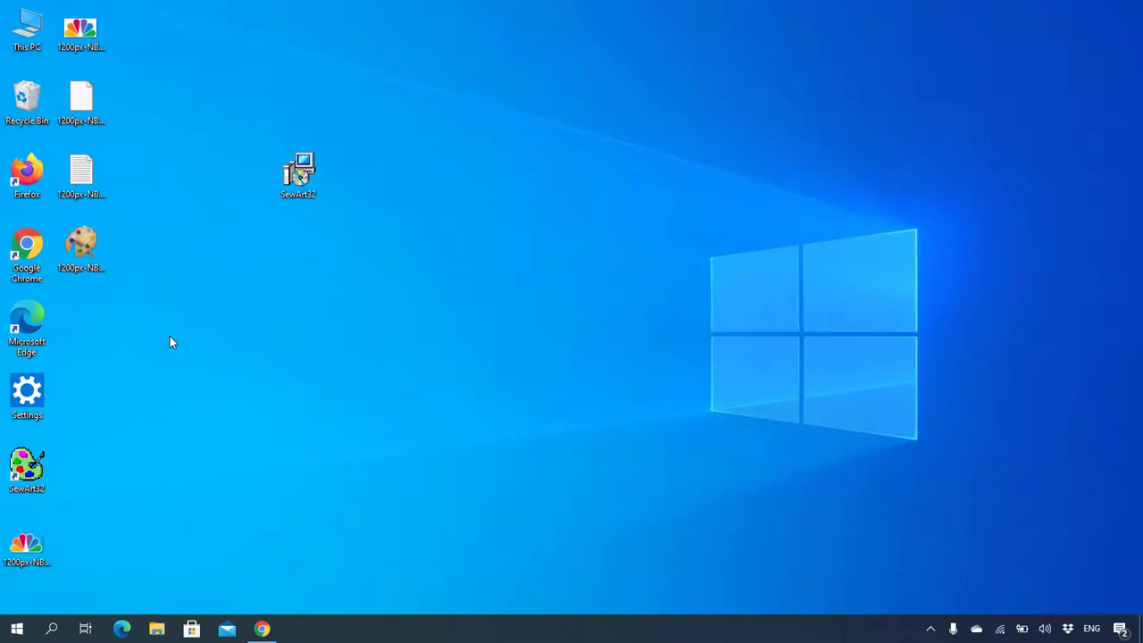
left_click(84, 111)
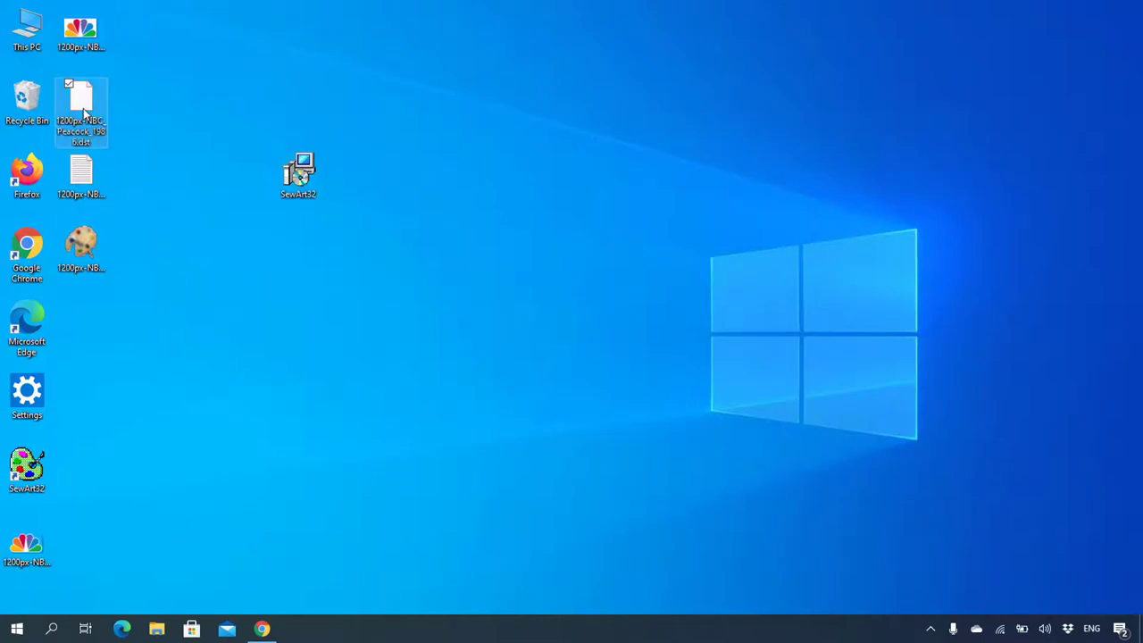
right_click(84, 109)
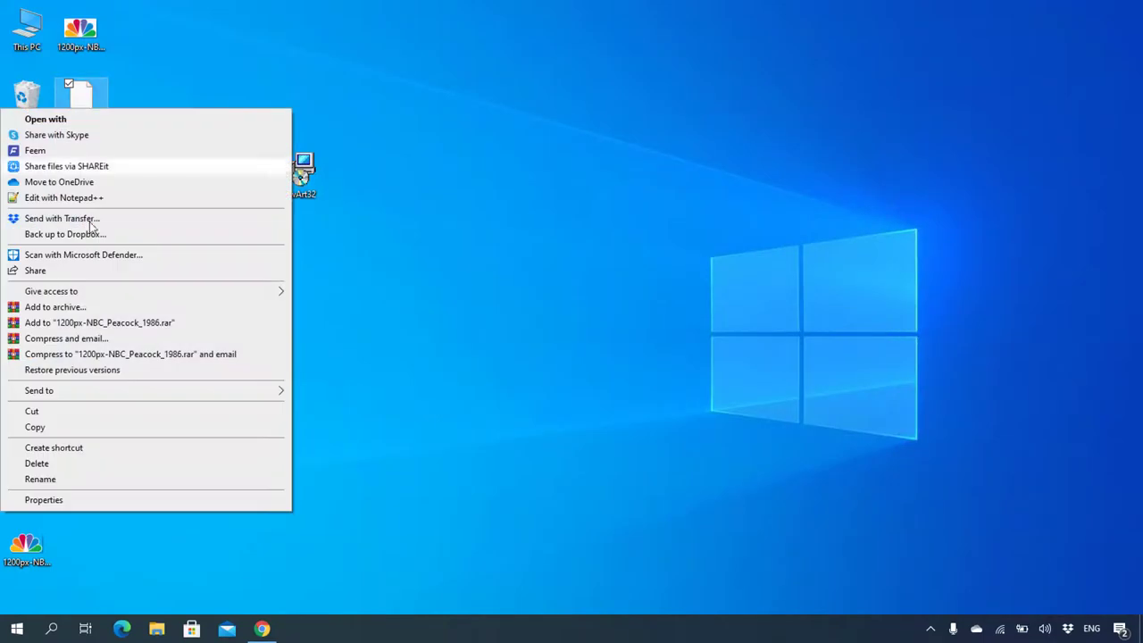
left_click(86, 498)
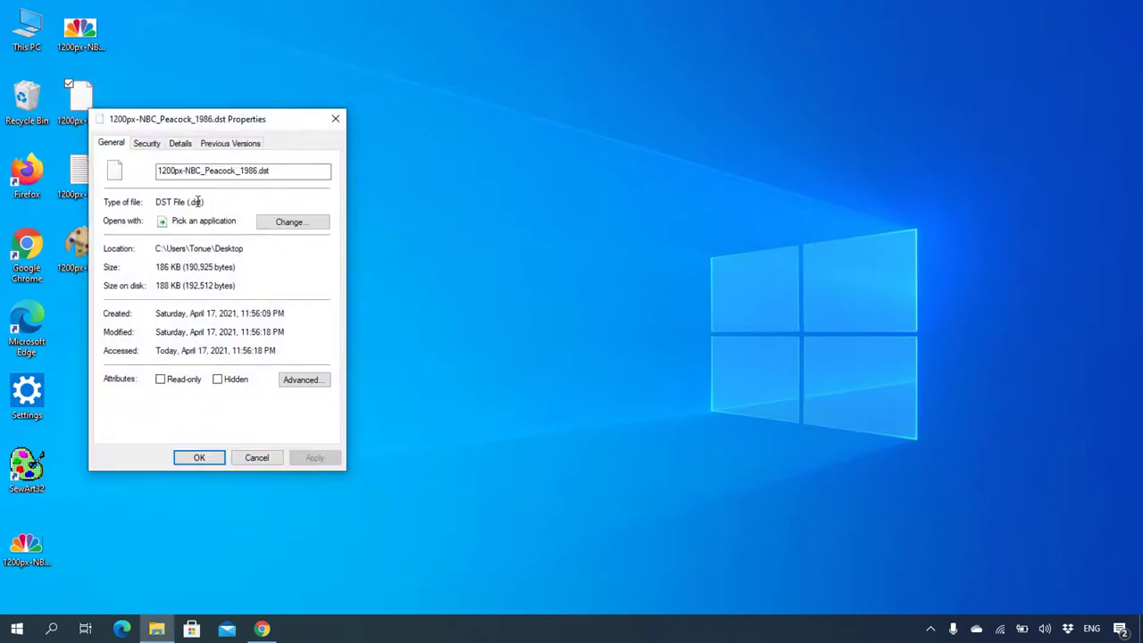
left_click(335, 119)
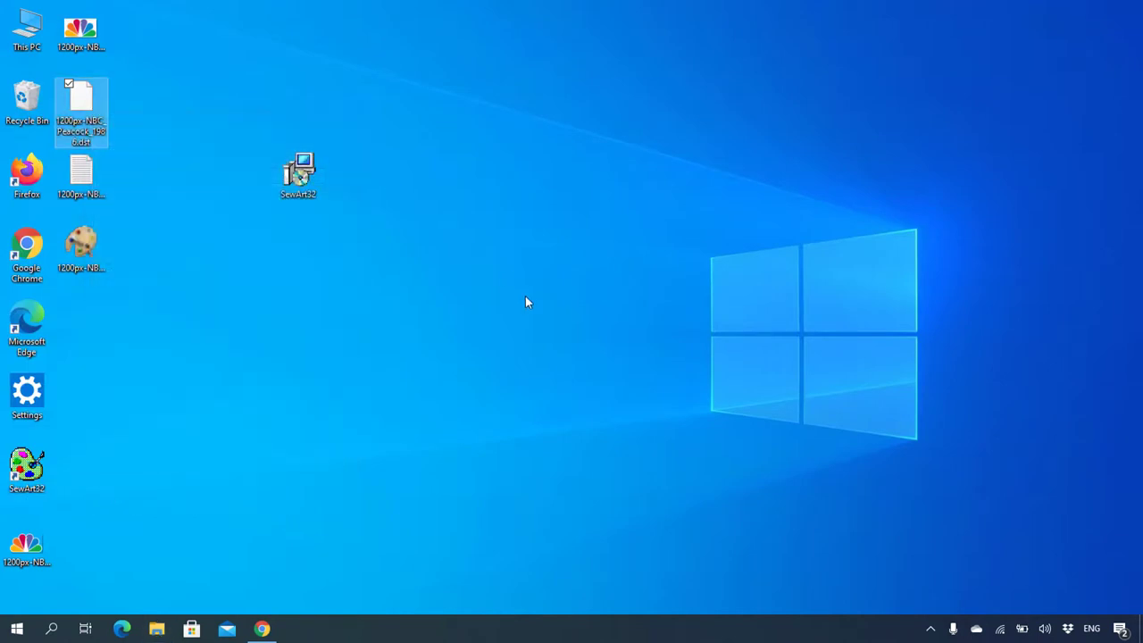